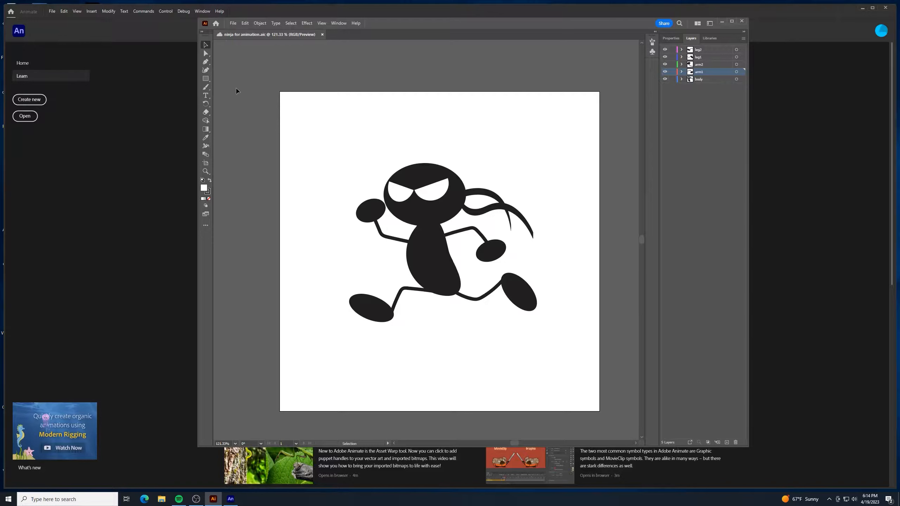
Select the ninja's body, arm and legs one after another to examine which layer each part belongs to
{"action": "left_click", "coordinate": [431, 176]}
{"action": "left_click", "coordinate": [468, 116]}
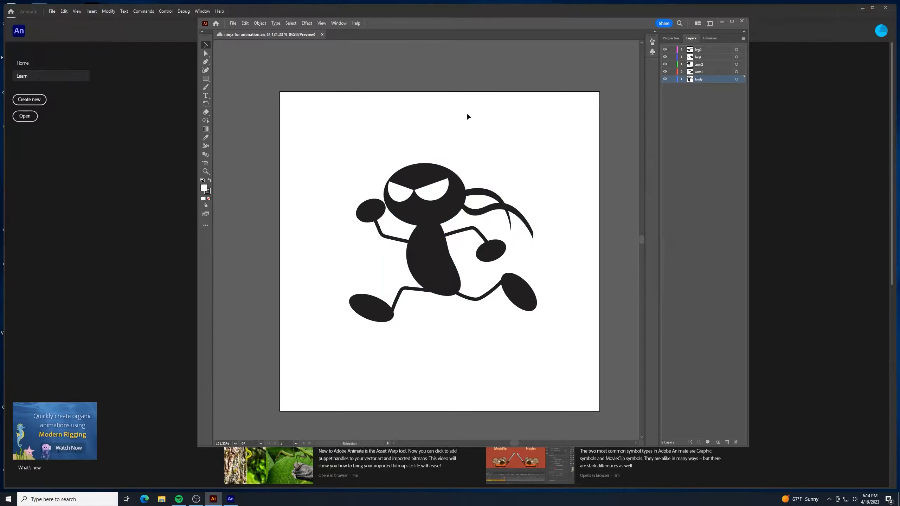
{"action": "left_click", "coordinate": [431, 185]}
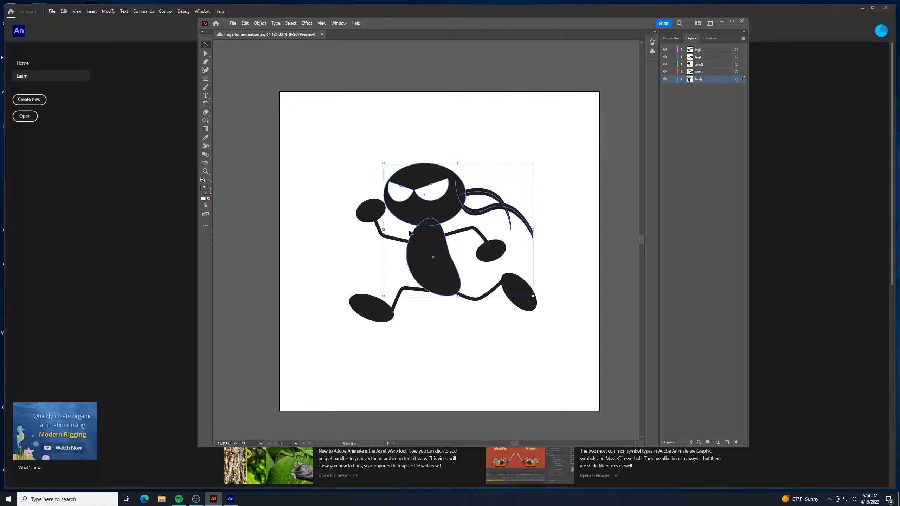
{"action": "left_click", "coordinate": [320, 197]}
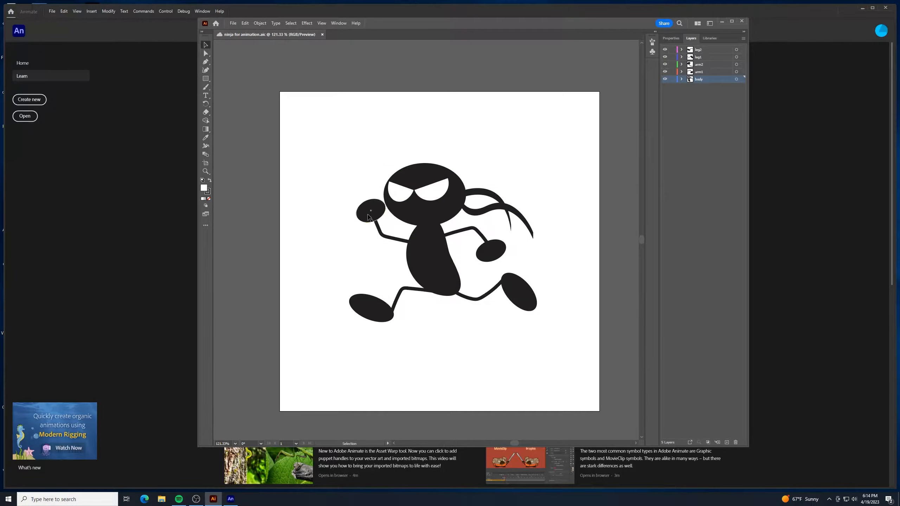
{"action": "left_click", "coordinate": [492, 250]}
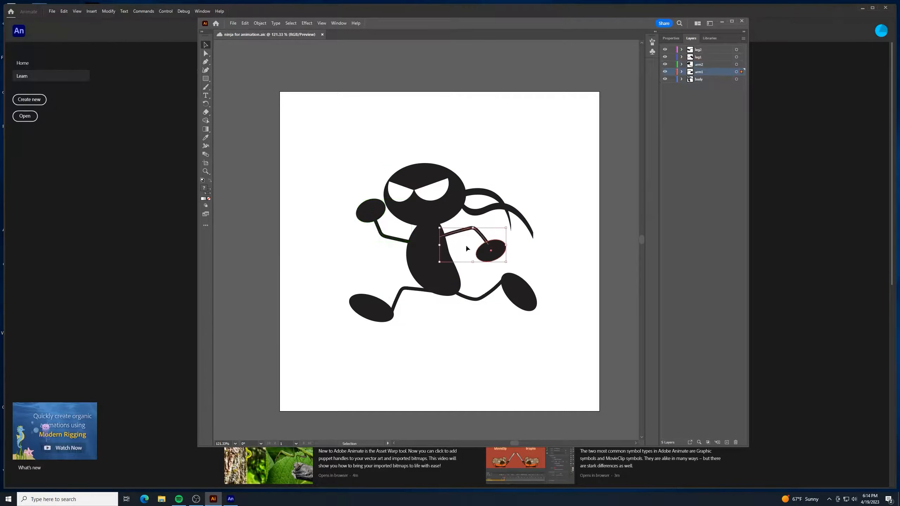
{"action": "left_click", "coordinate": [379, 311]}
{"action": "left_click", "coordinate": [523, 291]}
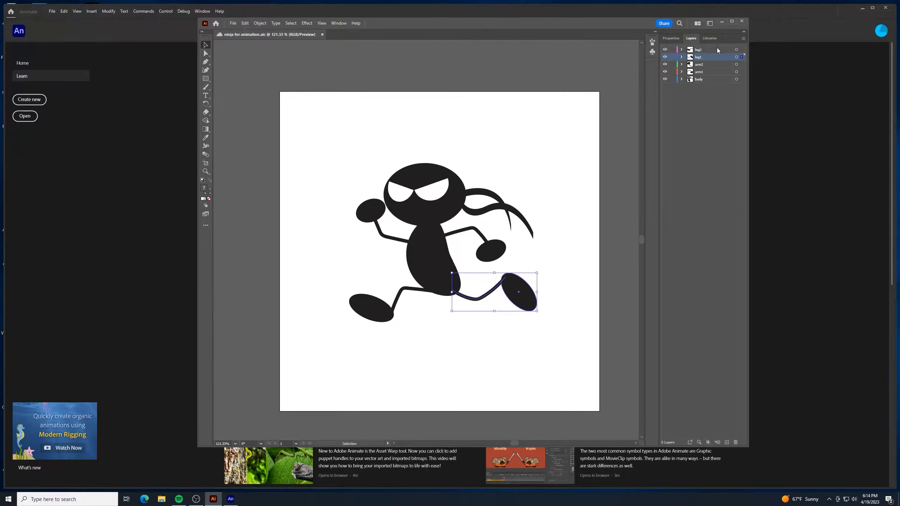
{"action": "left_click", "coordinate": [517, 157]}
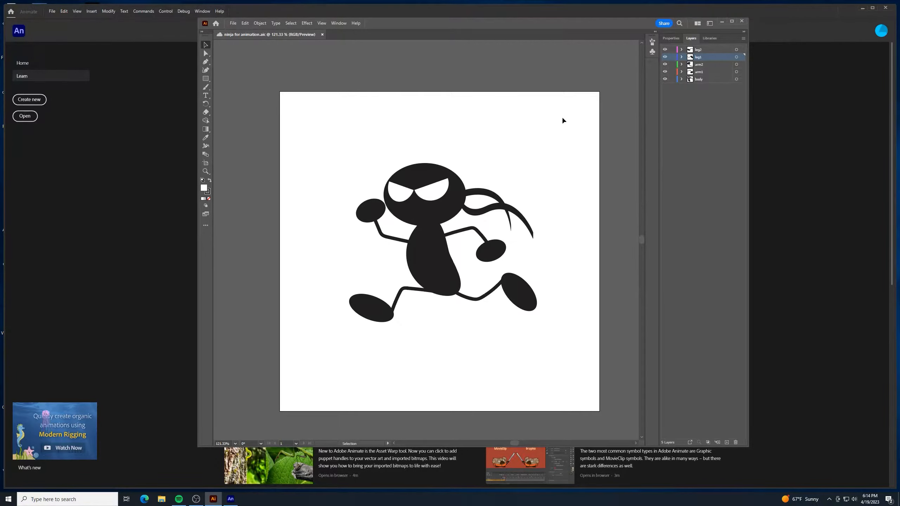
Select and copy all of the ninja artwork and switch to Adobe Animate
{"action": "left_click_drag", "start_coordinate": [561, 121], "coordinate": [309, 373]}
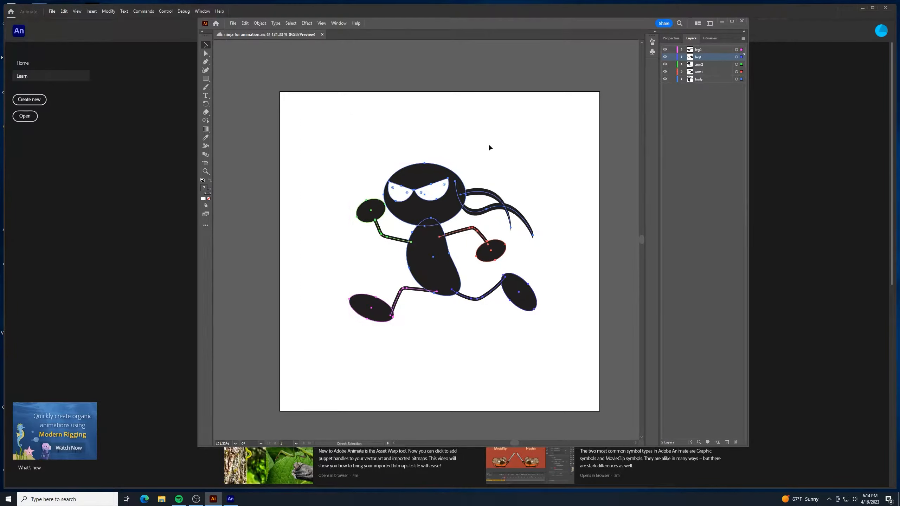
{"action": "left_click", "coordinate": [721, 21]}
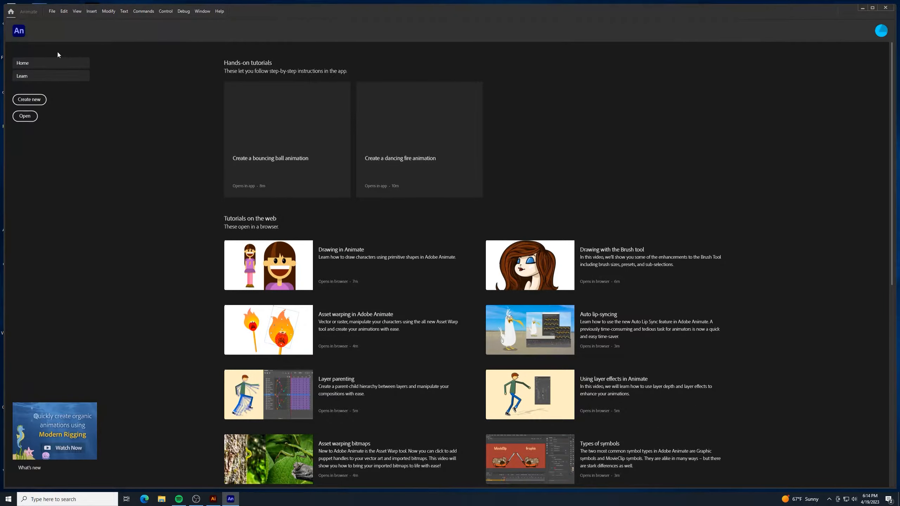
Create a new Full HD character animation document, 1920 x 1080 at 30 fps, with the ActionScript 3.0 platform, and maximize the window
{"action": "left_click", "coordinate": [29, 99]}
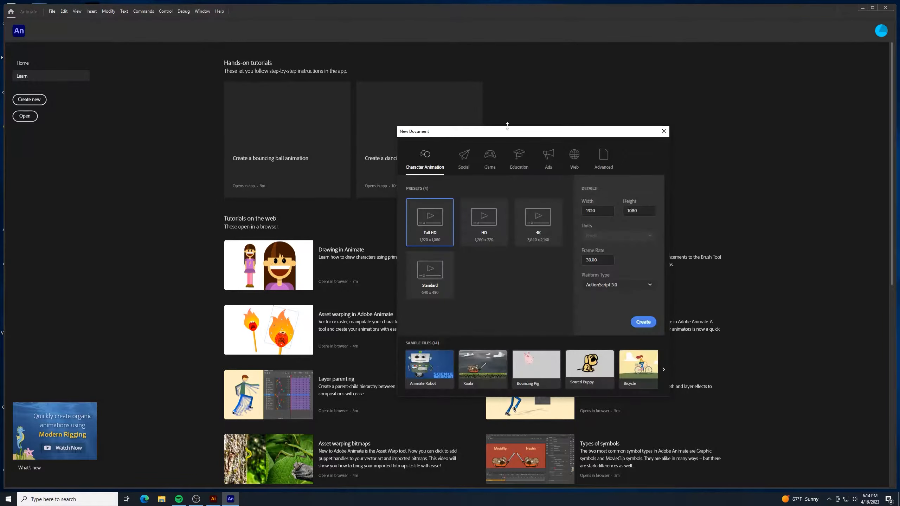
{"action": "left_click_drag", "start_coordinate": [486, 134], "coordinate": [425, 85]}
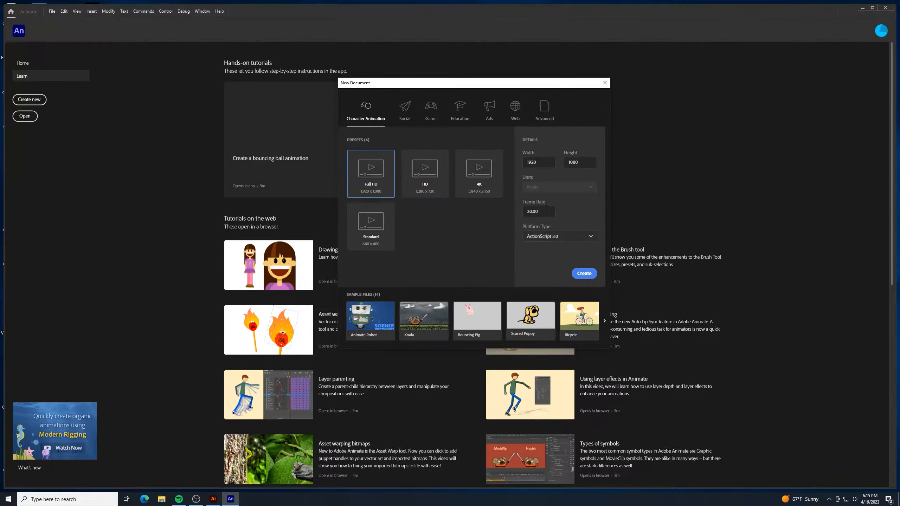
{"action": "left_click", "coordinate": [585, 278]}
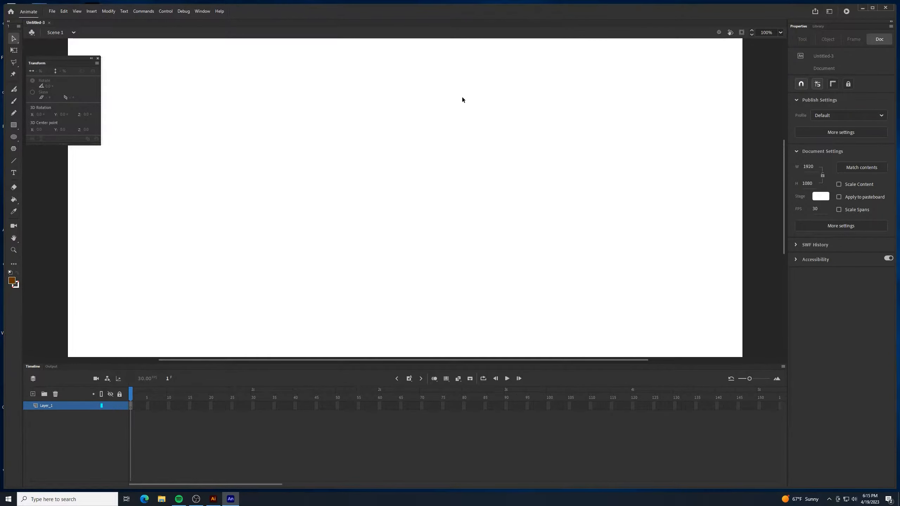
{"action": "key", "text": "ctrl+minus"}
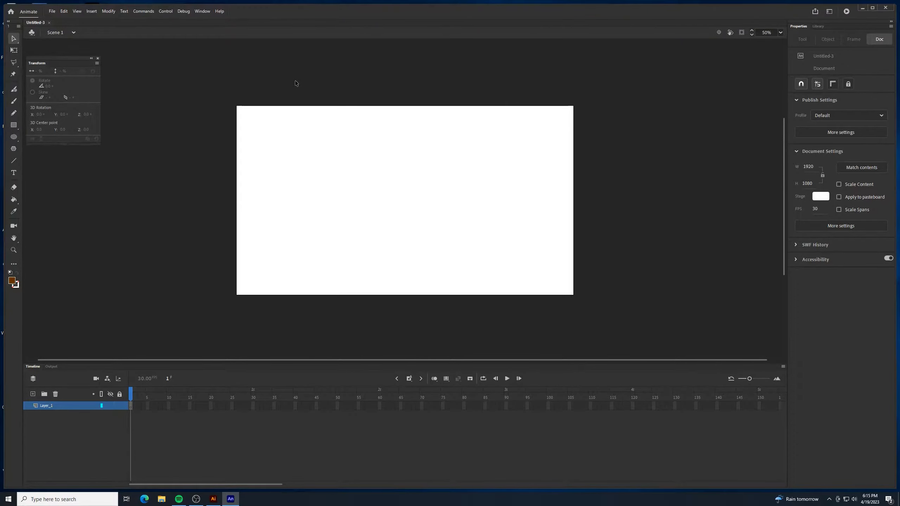
{"action": "left_click", "coordinate": [873, 7]}
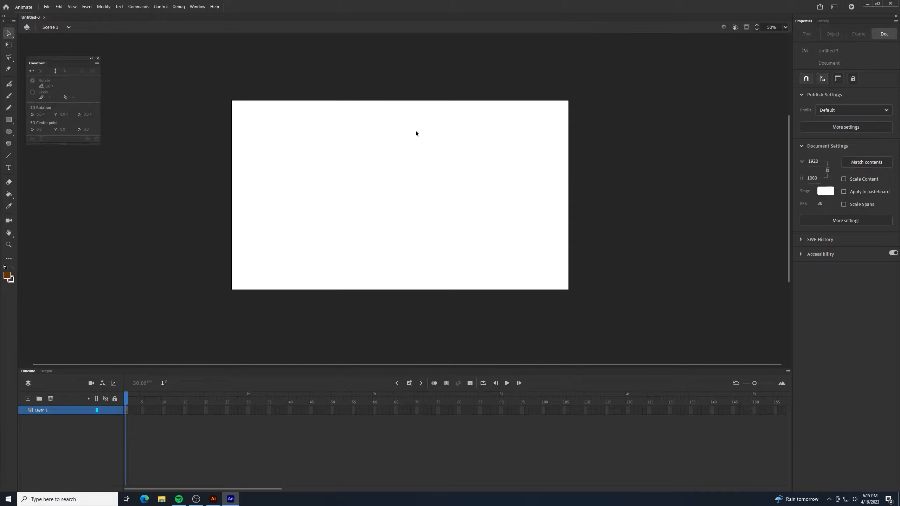
Paste the ninja onto the stage using AI File Importer preferences, with recommended import settings applied and layers maintained
{"action": "key", "text": "ctrl+v"}
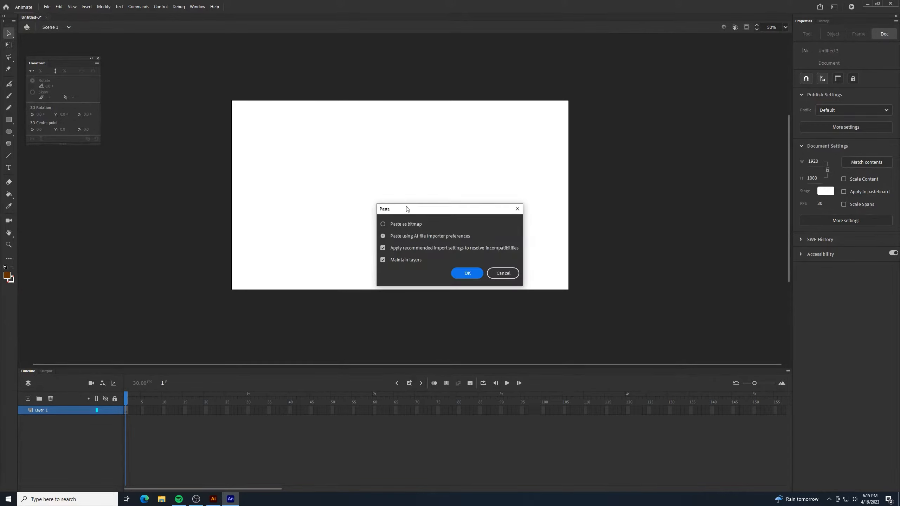
{"action": "left_click_drag", "start_coordinate": [406, 208], "coordinate": [444, 164]}
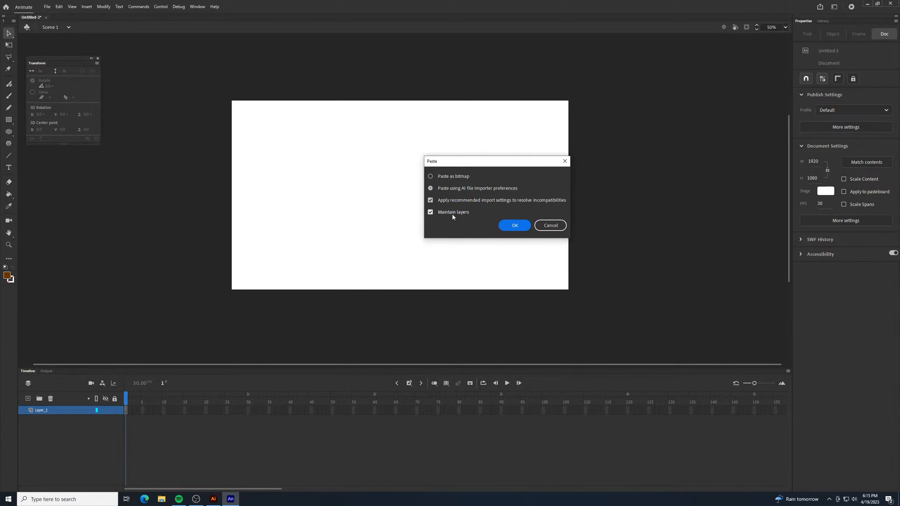
{"action": "left_click", "coordinate": [508, 226]}
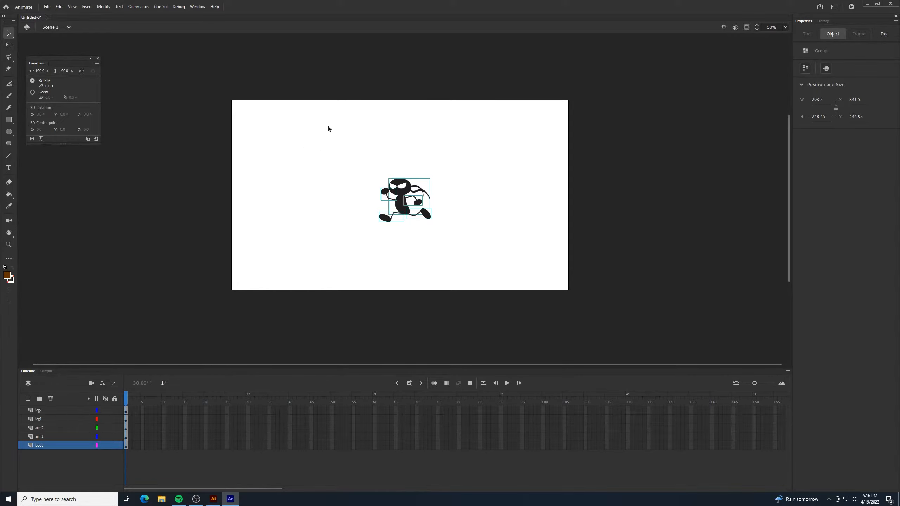
Scale all the ninja's parts up together, proportionally about their centre, to about 187% with Free Transform
{"action": "left_click_drag", "start_coordinate": [455, 160], "coordinate": [342, 248]}
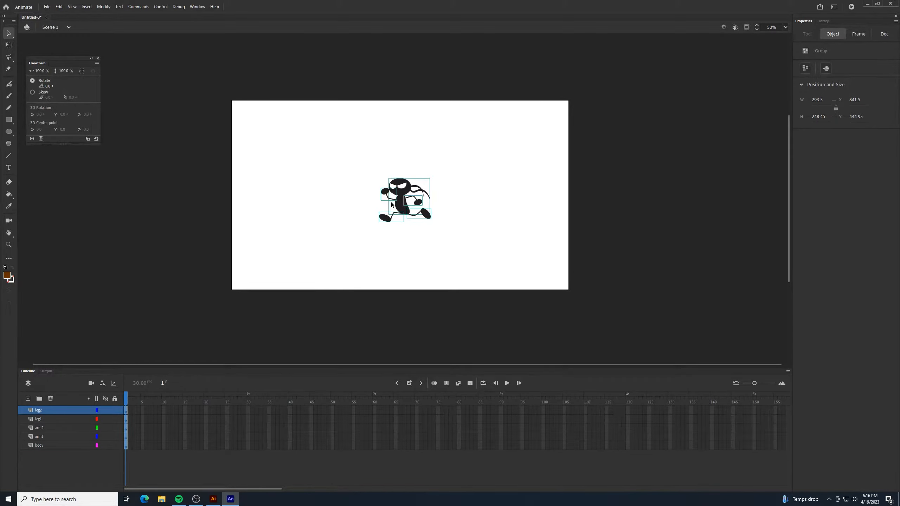
{"action": "left_click", "coordinate": [9, 46]}
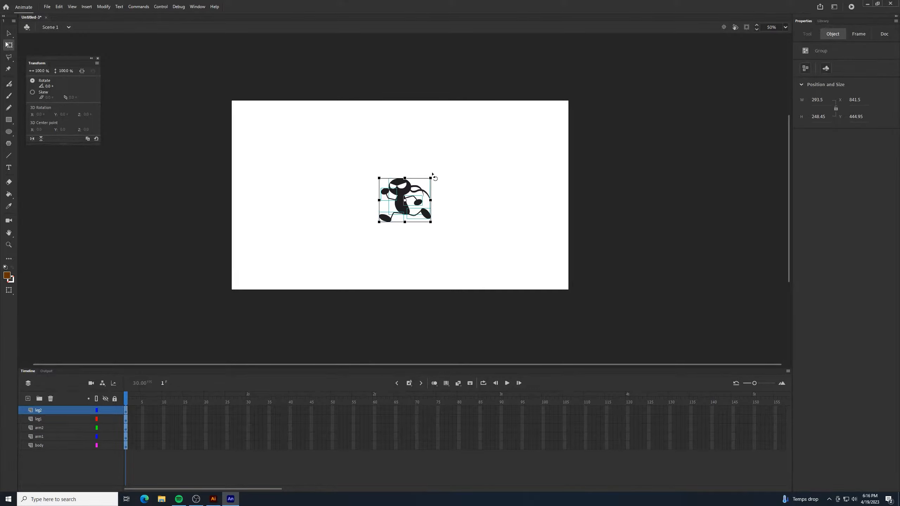
{"action": "left_click_drag", "start_coordinate": [430, 178], "coordinate": [462, 157]}
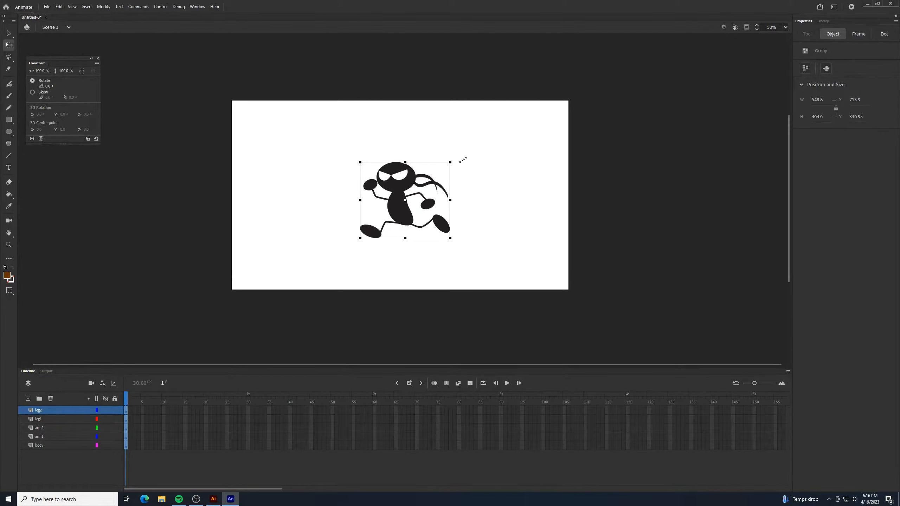
{"action": "left_click", "coordinate": [477, 178]}
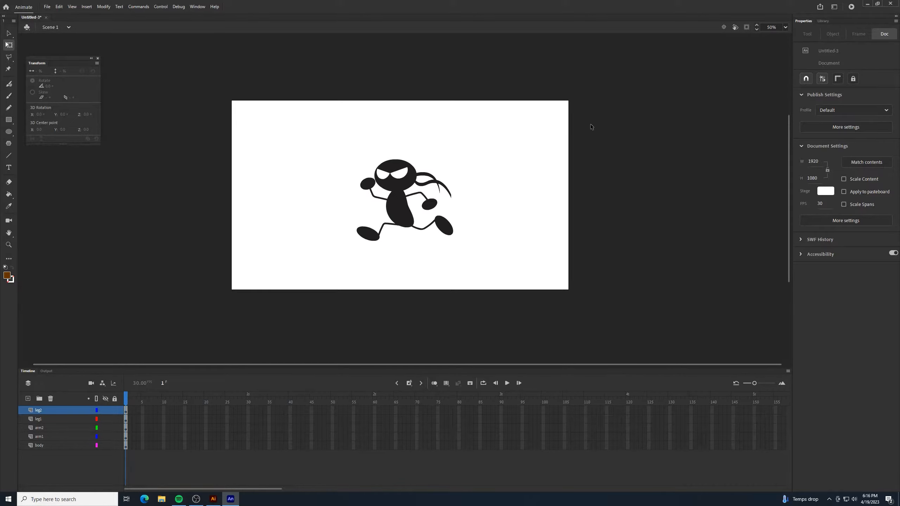
Convert the ninja's body, including the head, to a Graphic symbol named body
{"action": "left_click", "coordinate": [400, 169]}
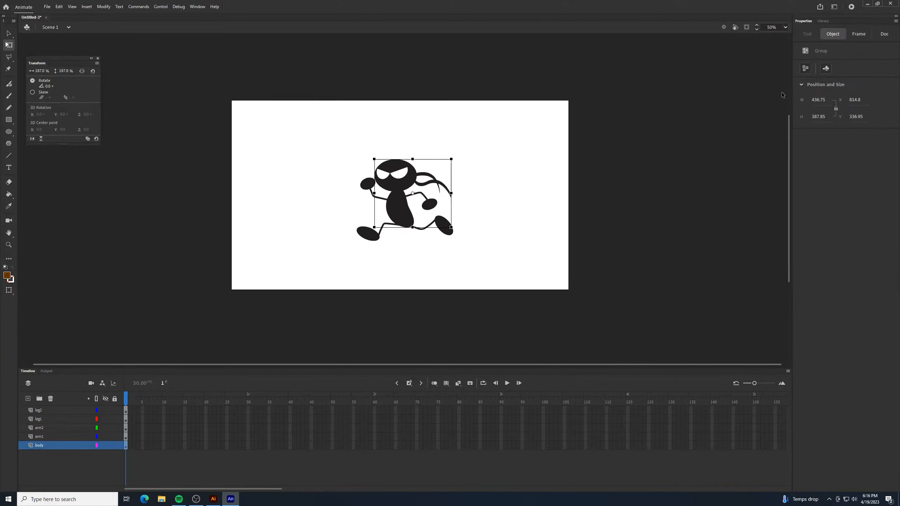
{"action": "left_click", "coordinate": [826, 70]}
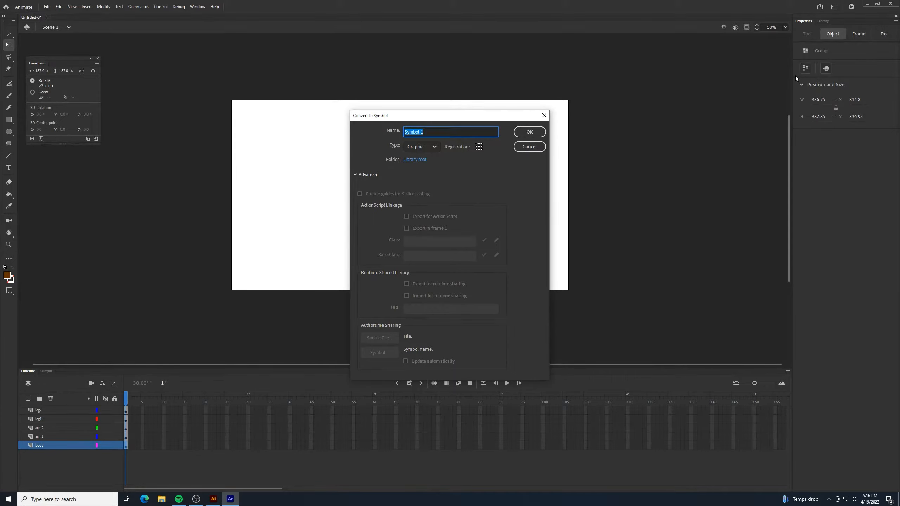
{"action": "type", "text": "body"}
{"action": "left_click", "coordinate": [408, 146]}
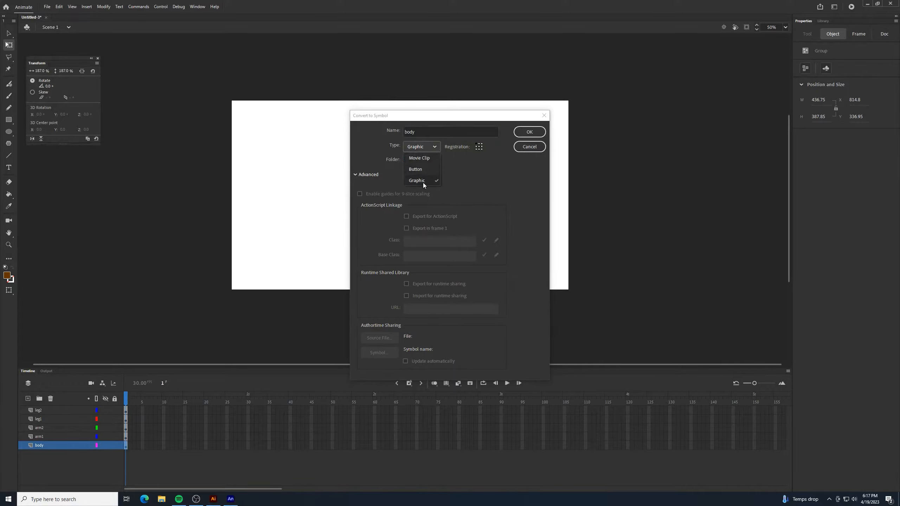
{"action": "left_click", "coordinate": [413, 181]}
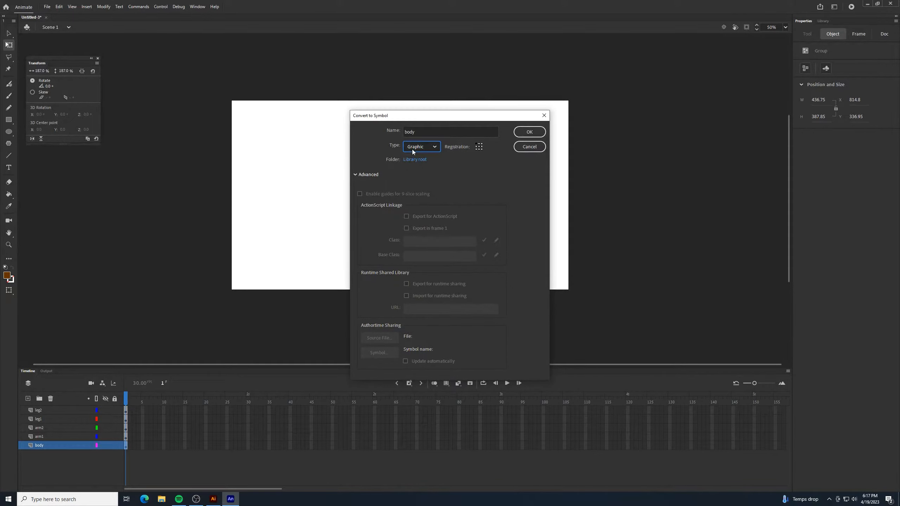
{"action": "left_click", "coordinate": [529, 132]}
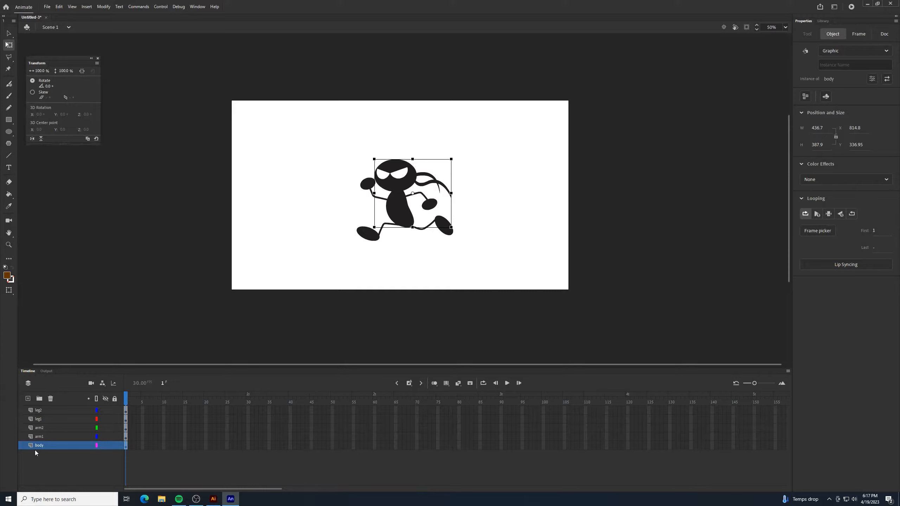
Convert the artwork on the arm1 layer to a Graphic symbol named arm1
{"action": "left_click", "coordinate": [44, 436]}
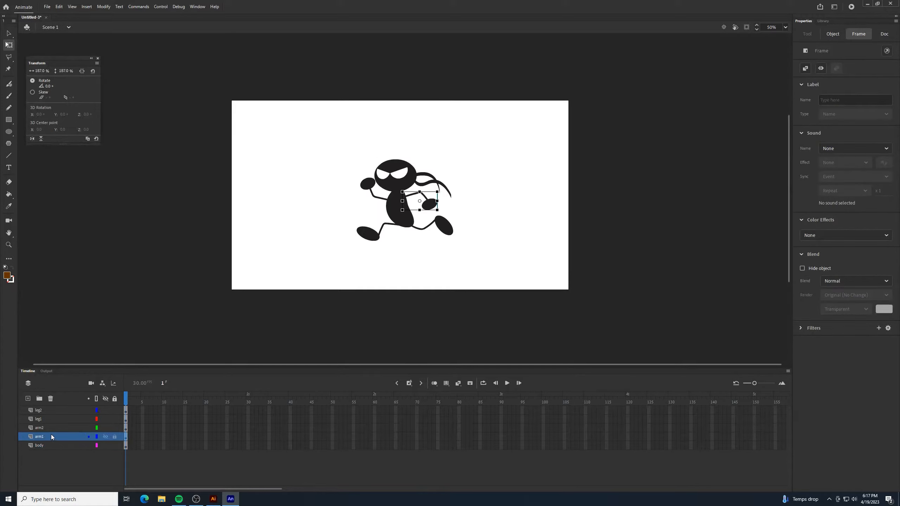
{"action": "left_click", "coordinate": [833, 34]}
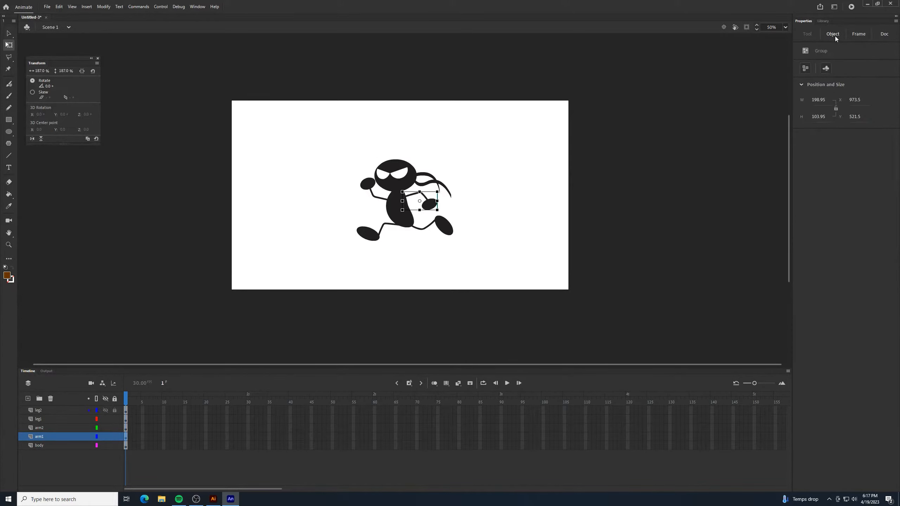
{"action": "left_click", "coordinate": [825, 69]}
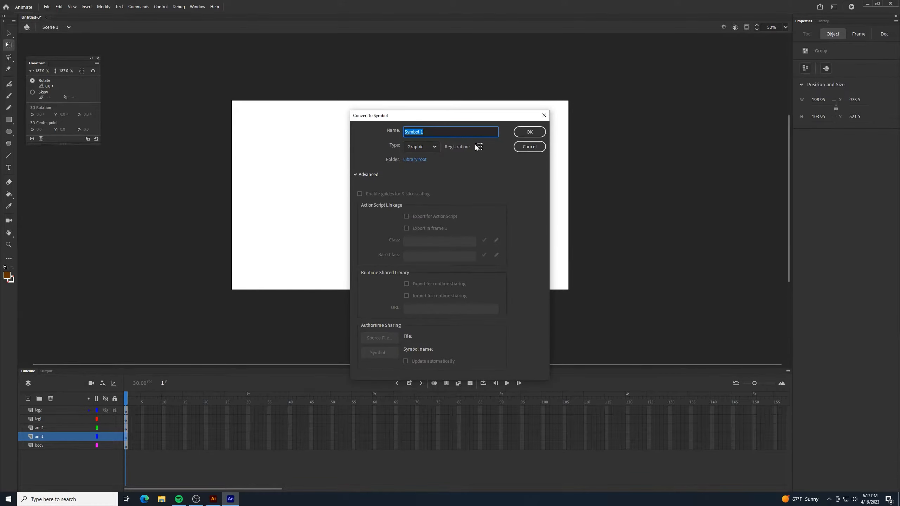
{"action": "type", "text": "arm1"}
{"action": "key", "text": "Return"}
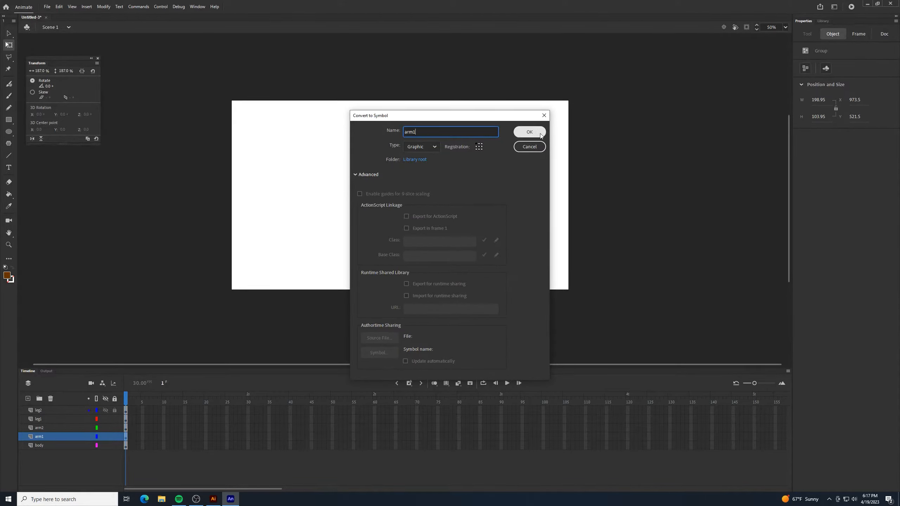
Convert the artwork on the arm2 layer to a Graphic symbol named arm2
{"action": "left_click", "coordinate": [51, 428]}
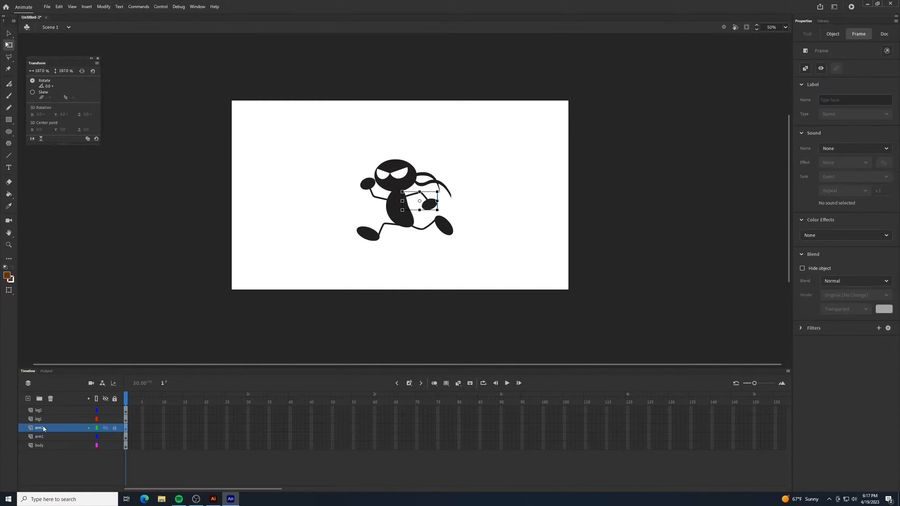
{"action": "left_click", "coordinate": [836, 35]}
{"action": "left_click", "coordinate": [826, 67]}
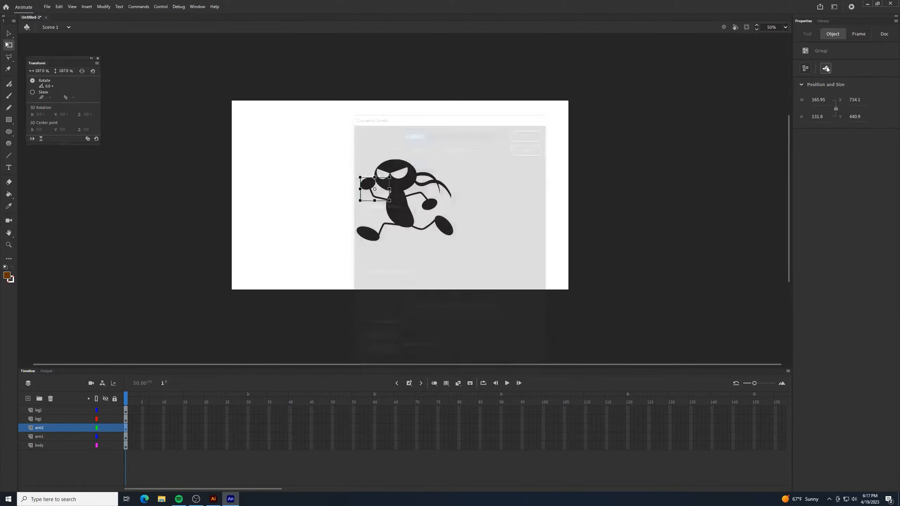
{"action": "type", "text": "rm2"}
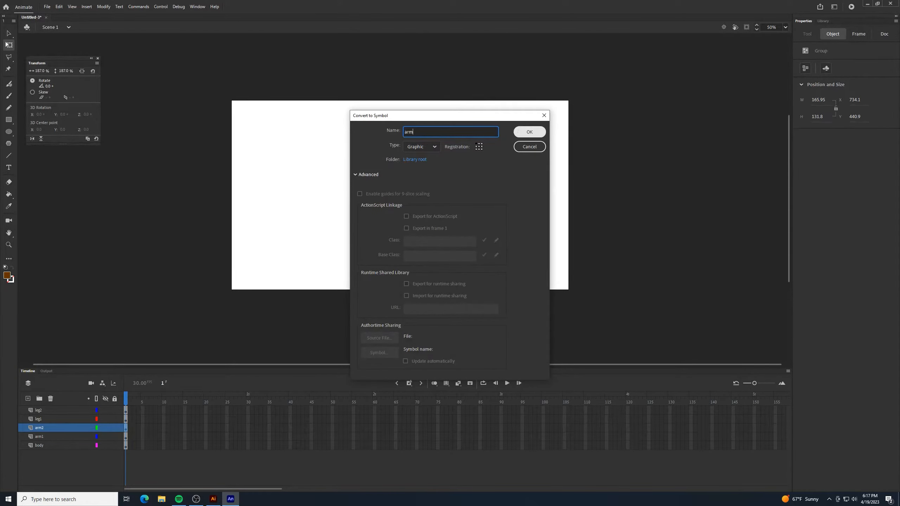
{"action": "left_click", "coordinate": [517, 132]}
Convert the artwork on the leg1 layer to a Graphic symbol named leg1
{"action": "left_click", "coordinate": [40, 419]}
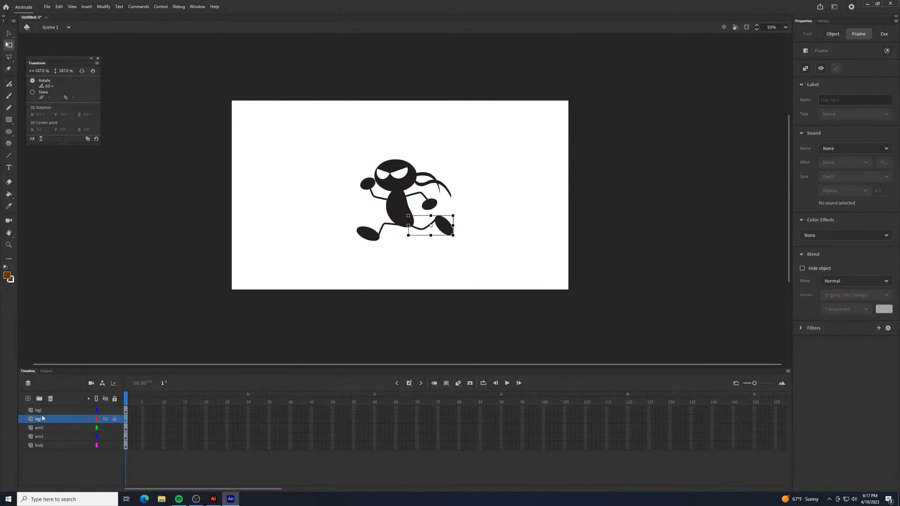
{"action": "left_click", "coordinate": [834, 34]}
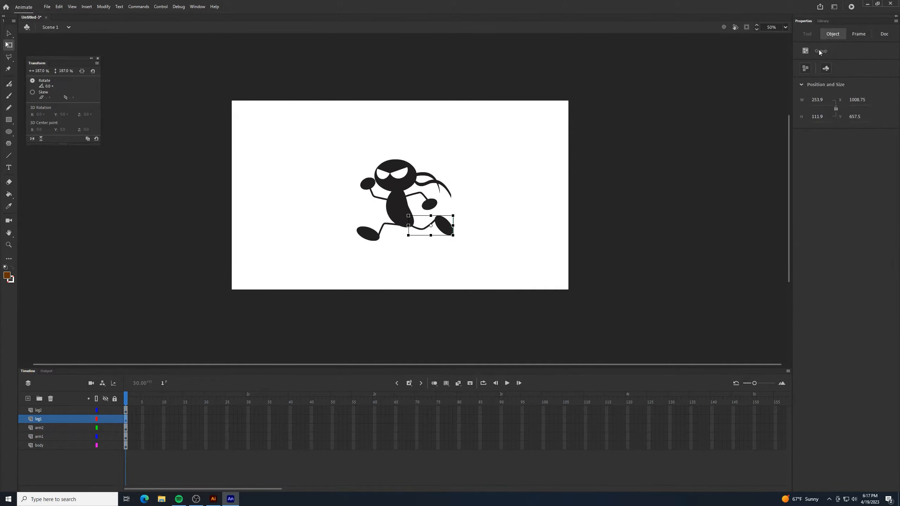
{"action": "left_click", "coordinate": [823, 68]}
{"action": "type", "text": "leg1"}
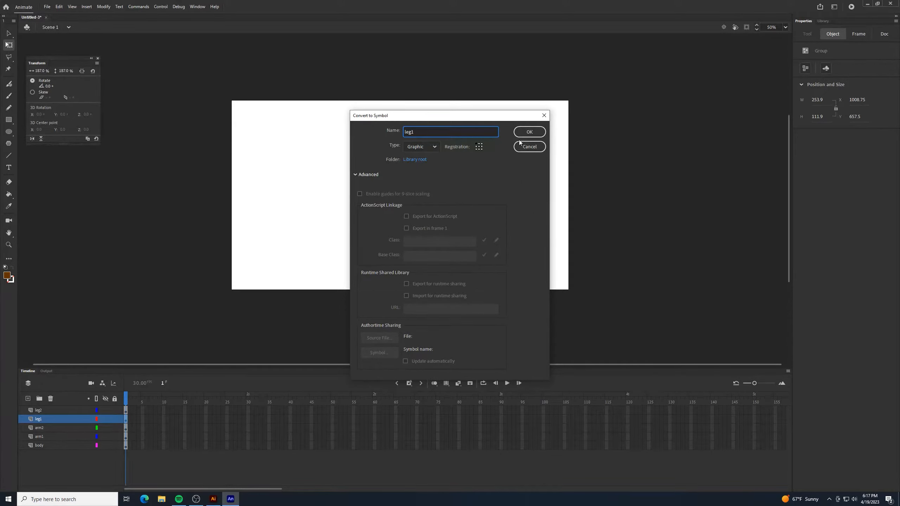
{"action": "left_click", "coordinate": [529, 132]}
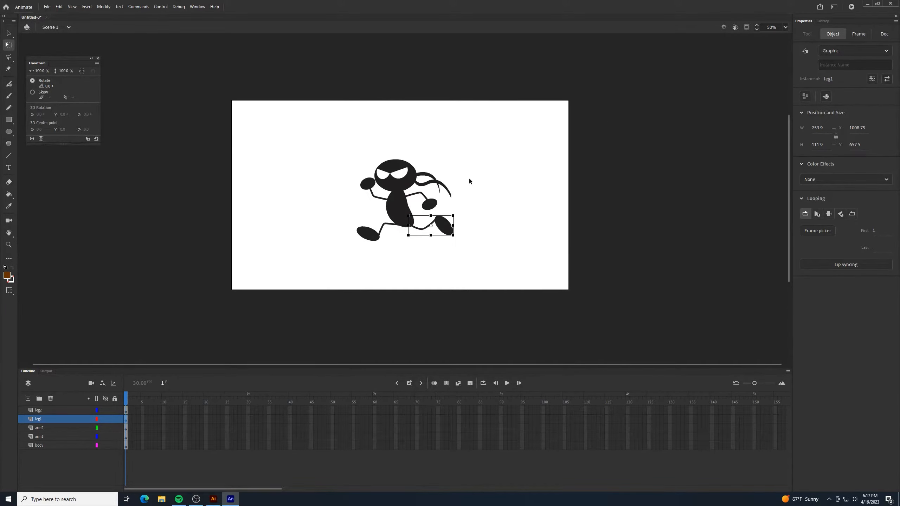
Convert the artwork on the leg2 layer to a Graphic symbol named leg2
{"action": "left_click", "coordinate": [39, 410]}
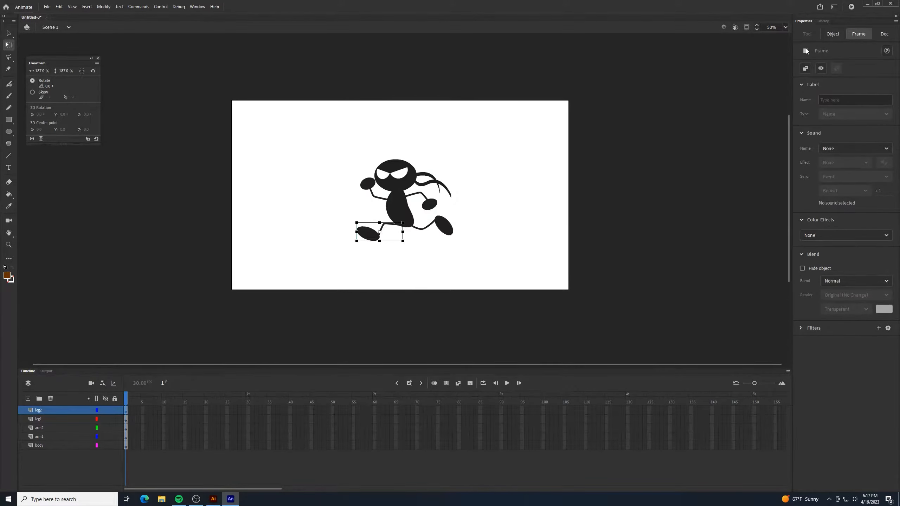
{"action": "left_click", "coordinate": [834, 33]}
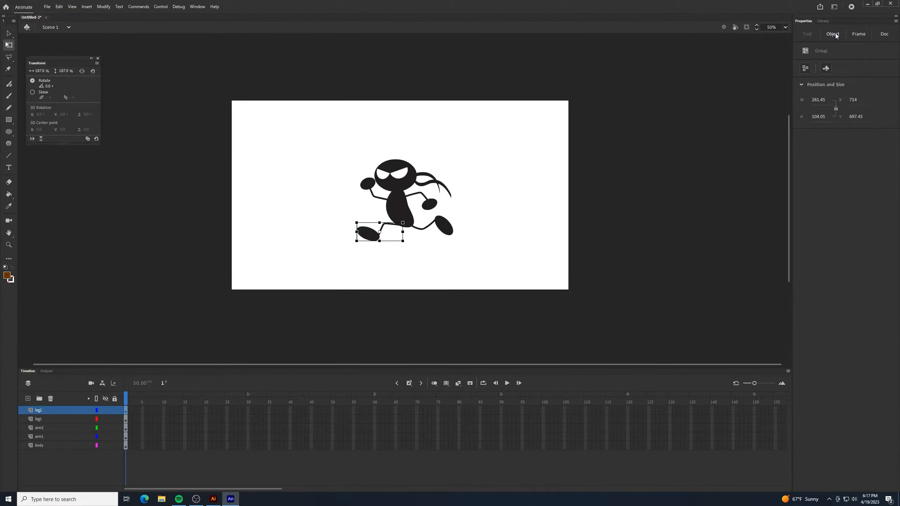
{"action": "left_click", "coordinate": [828, 69]}
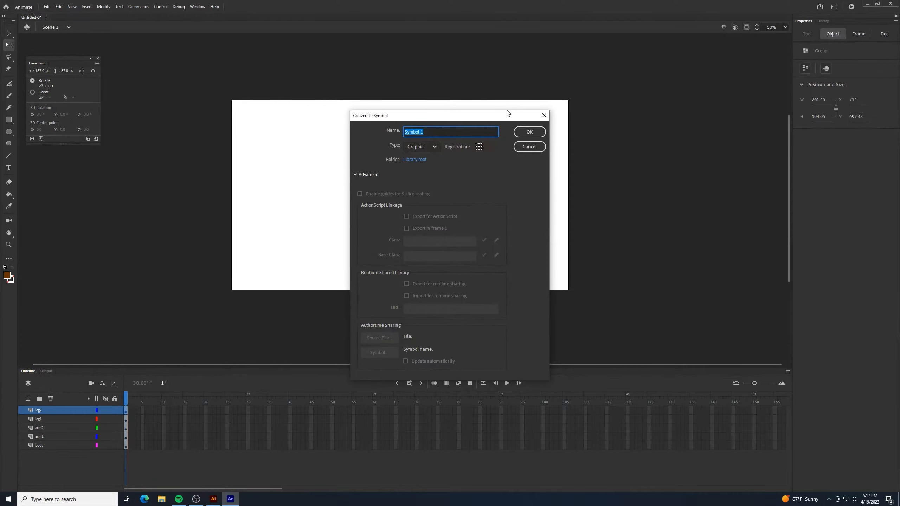
{"action": "type", "text": "leg2"}
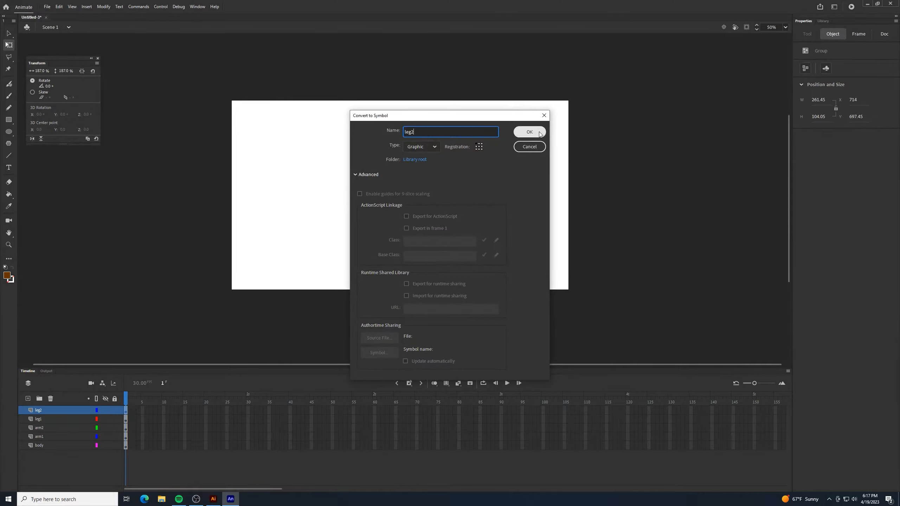
{"action": "left_click", "coordinate": [521, 132]}
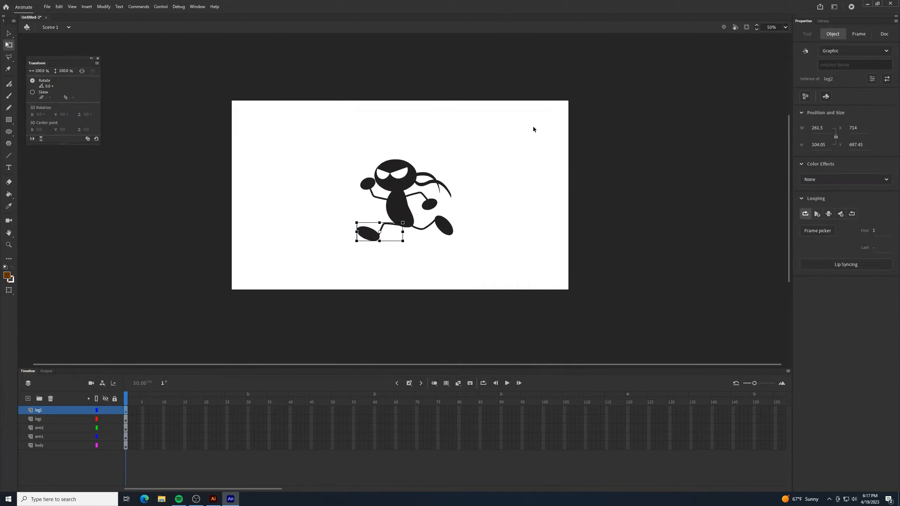
{"action": "left_click", "coordinate": [257, 148]}
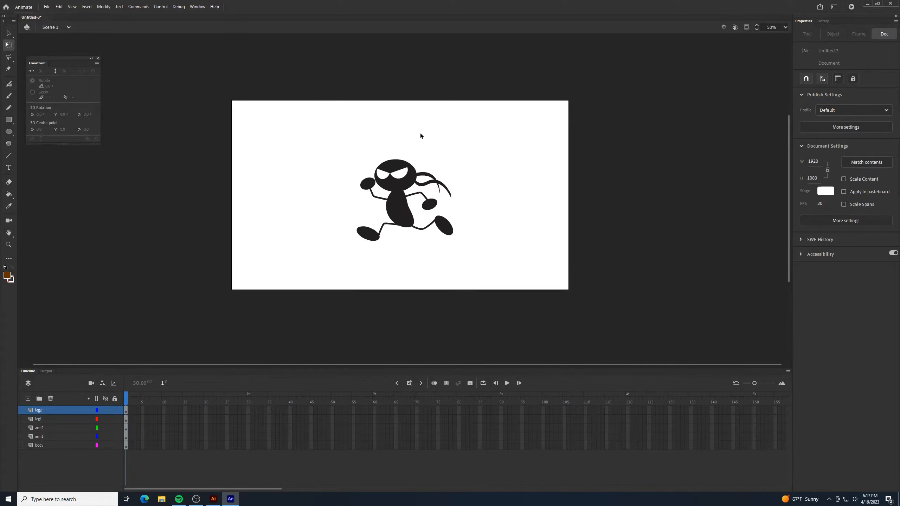
Move the transformation points of leg2 and leg1 to where each leg joins the body at the hip
{"action": "left_click_drag", "start_coordinate": [336, 154], "coordinate": [486, 268]}
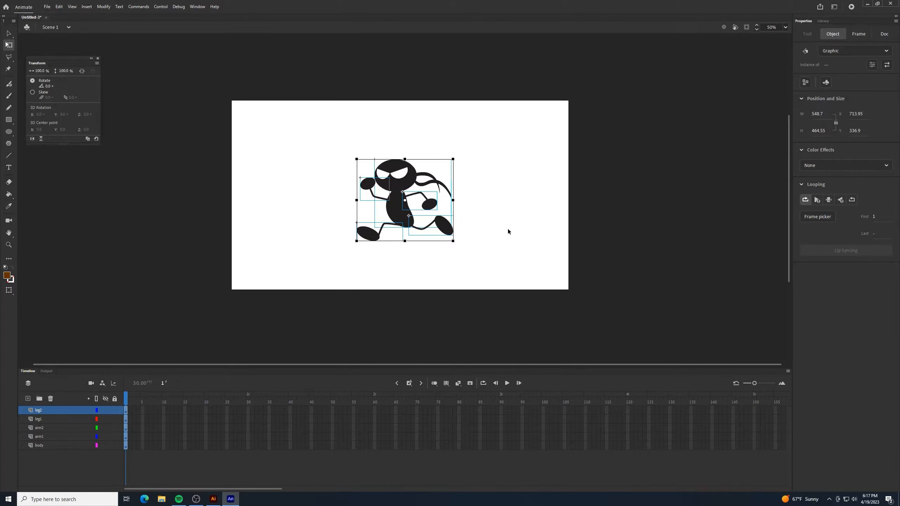
{"action": "key", "text": "ctrl+="}
{"action": "key", "text": "ctrl+="}
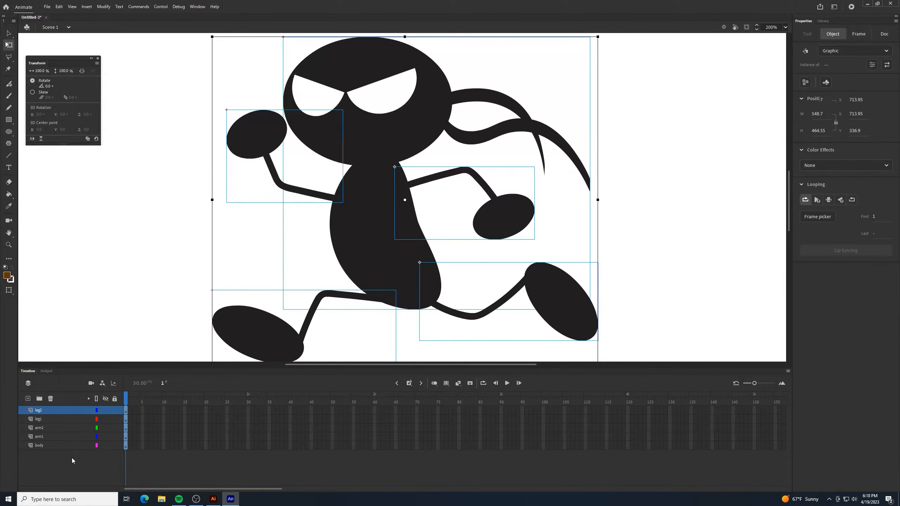
{"action": "left_click", "coordinate": [131, 267]}
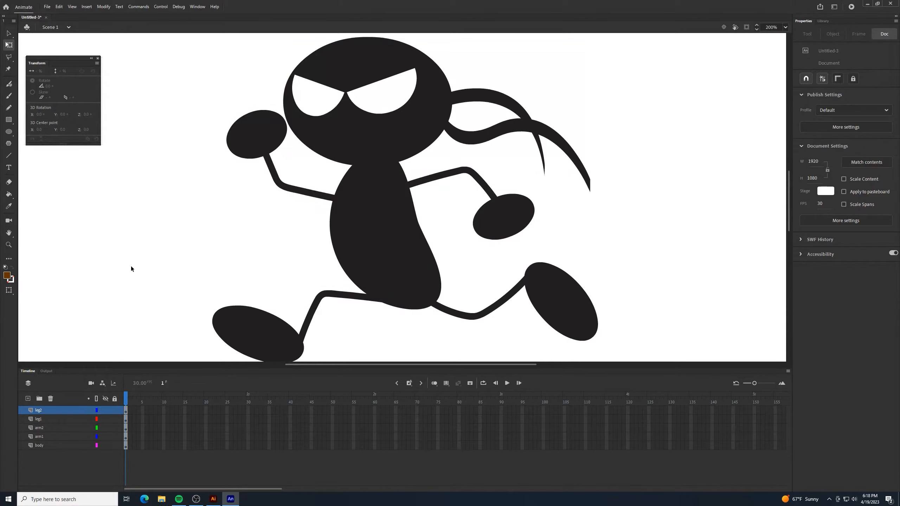
{"action": "left_click", "coordinate": [550, 309]}
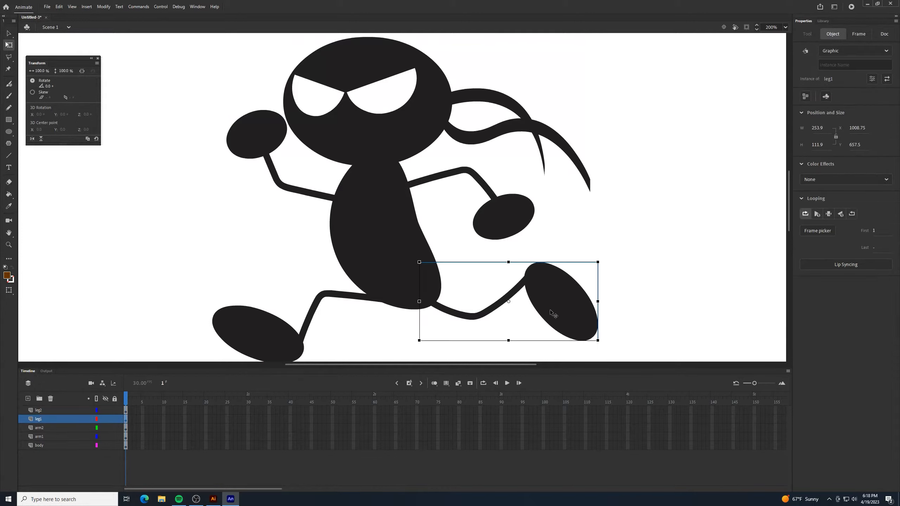
{"action": "left_click", "coordinate": [71, 411]}
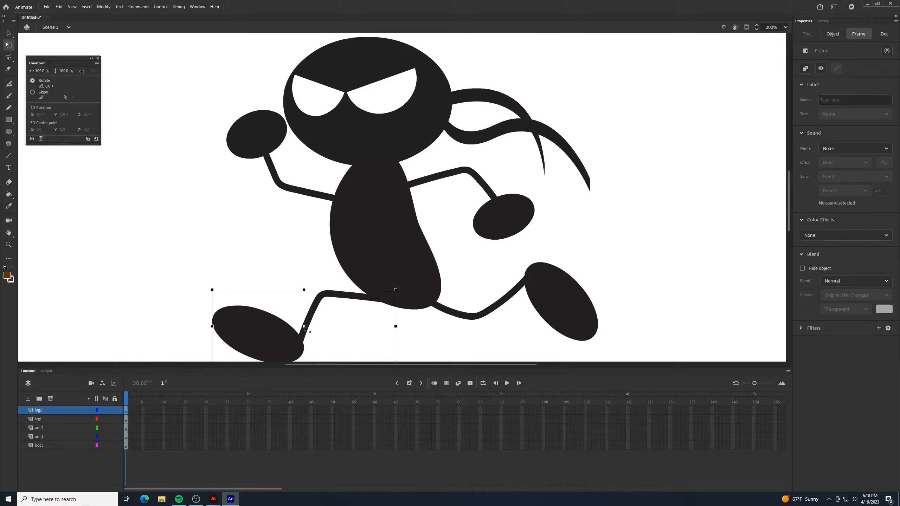
{"action": "left_click_drag", "start_coordinate": [305, 327], "coordinate": [394, 301]}
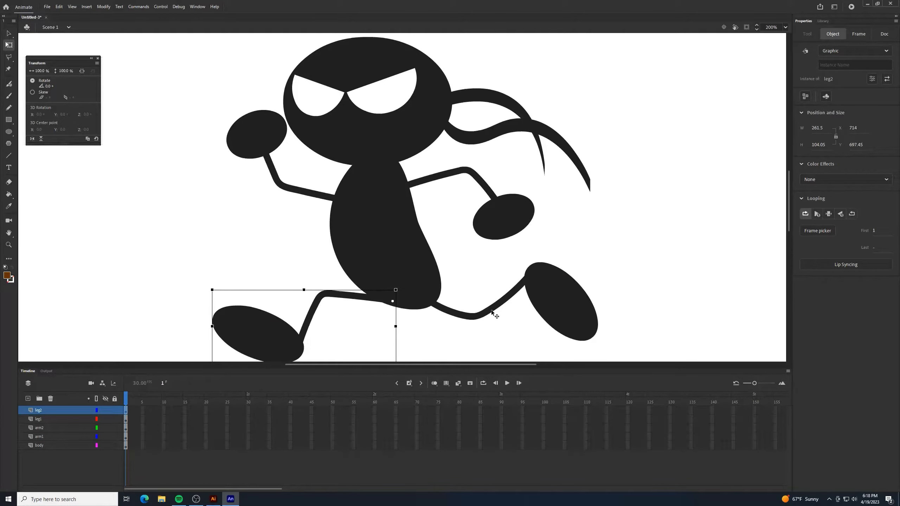
{"action": "left_click", "coordinate": [565, 318]}
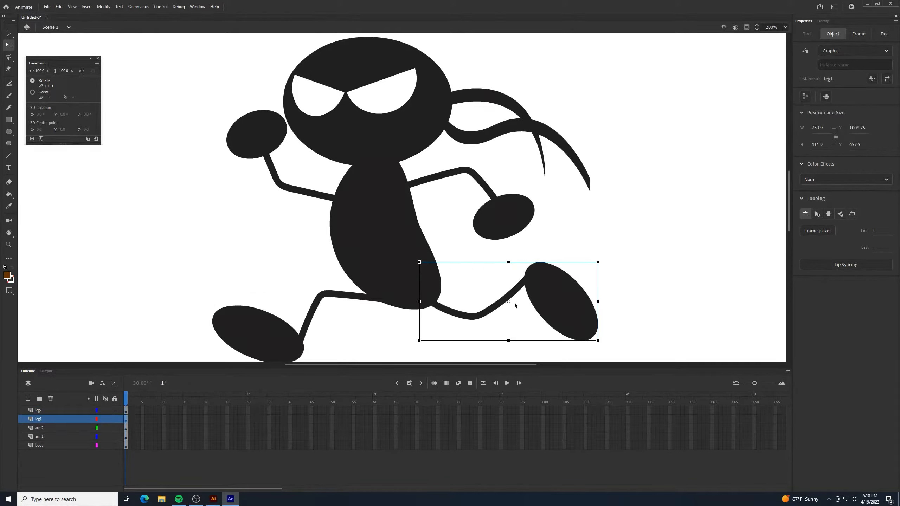
{"action": "left_click_drag", "start_coordinate": [509, 302], "coordinate": [430, 302]}
Move the transformation points of arm1 and arm2 to the shoulder ends where each arm meets the body
{"action": "left_click", "coordinate": [491, 225]}
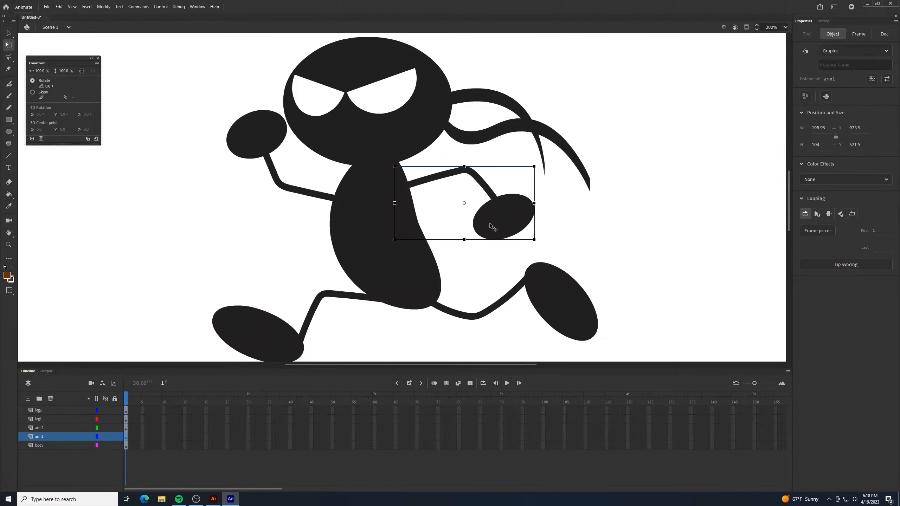
{"action": "left_click_drag", "start_coordinate": [464, 202], "coordinate": [401, 189]}
{"action": "left_click", "coordinate": [320, 196]}
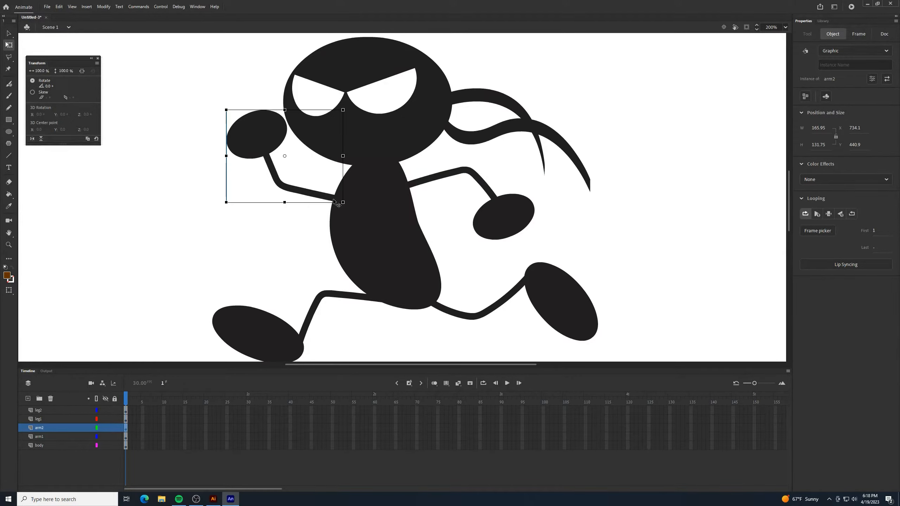
{"action": "left_click_drag", "start_coordinate": [285, 156], "coordinate": [342, 201]}
{"action": "left_click", "coordinate": [660, 202]}
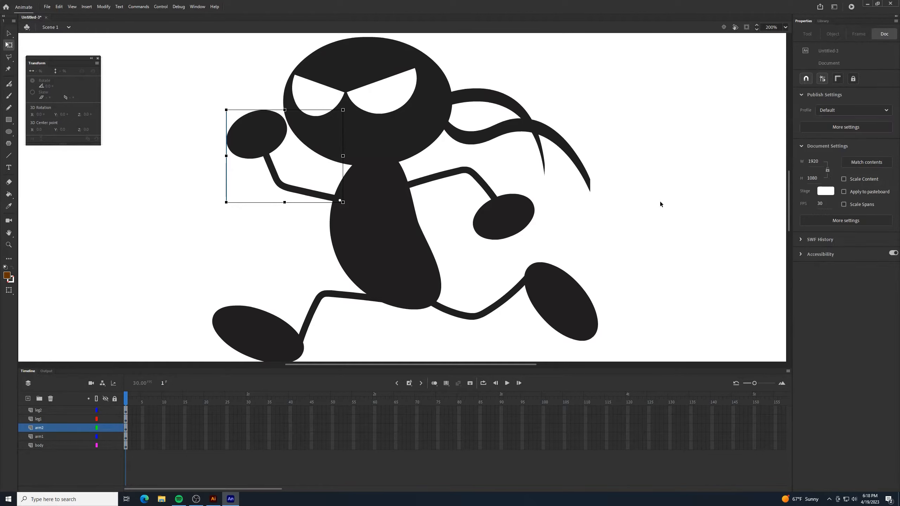
Rotate arm1 slightly counterclockwise around its shoulder point so the hand moves up
{"action": "key", "text": "ctrl+minus"}
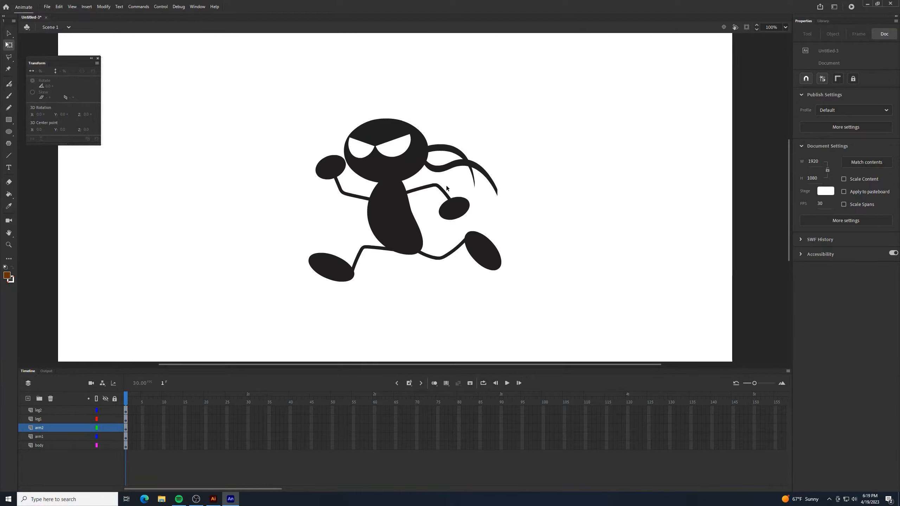
{"action": "left_click", "coordinate": [323, 166]}
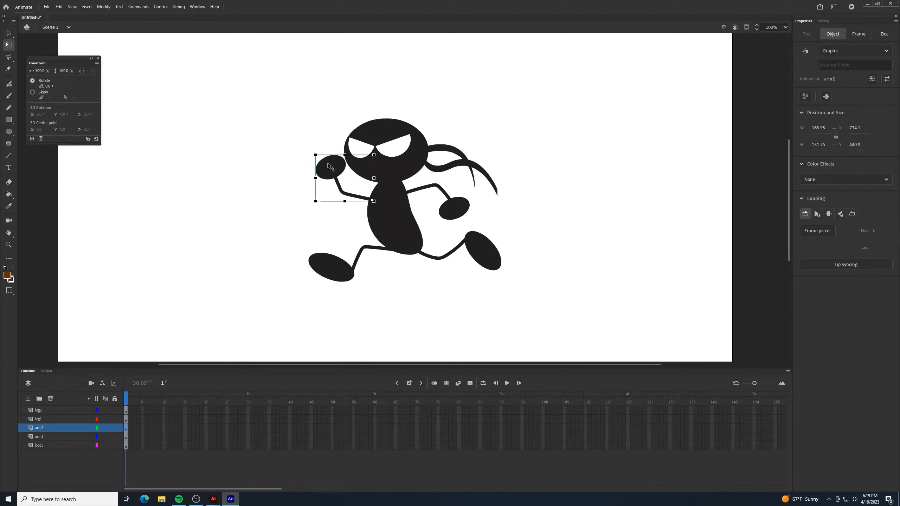
{"action": "left_click", "coordinate": [459, 208]}
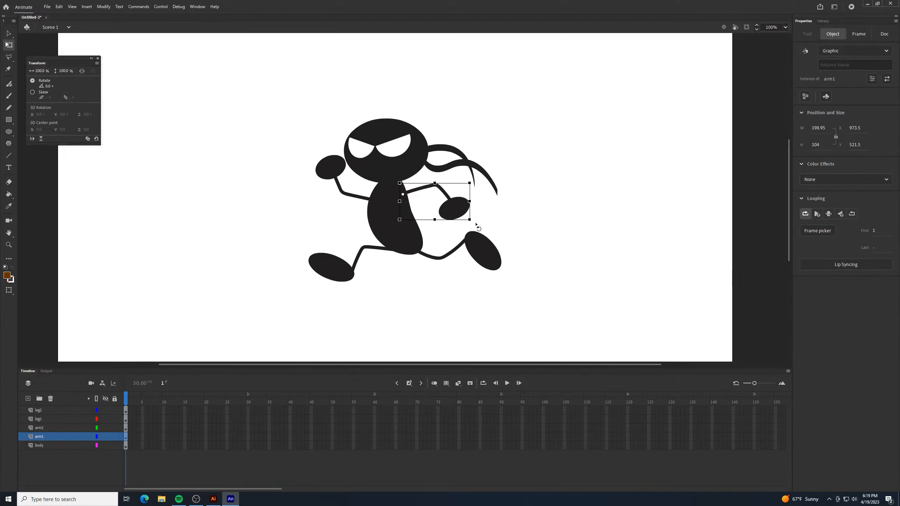
{"action": "left_click_drag", "start_coordinate": [474, 224], "coordinate": [487, 212]}
Raise both feet by rotating leg1 slightly counterclockwise and leg2 about 19° clockwise around their hip points
{"action": "left_click", "coordinate": [487, 250]}
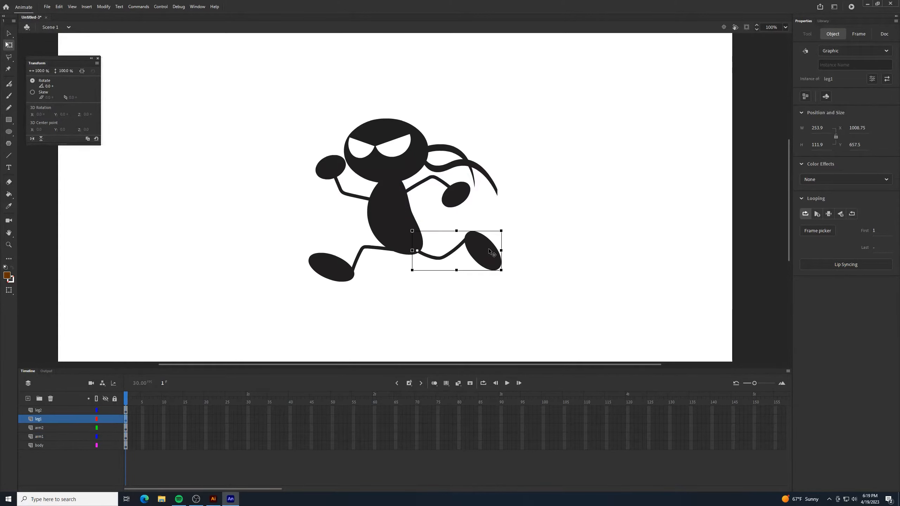
{"action": "left_click_drag", "start_coordinate": [506, 231], "coordinate": [511, 213]}
{"action": "left_click", "coordinate": [346, 270]}
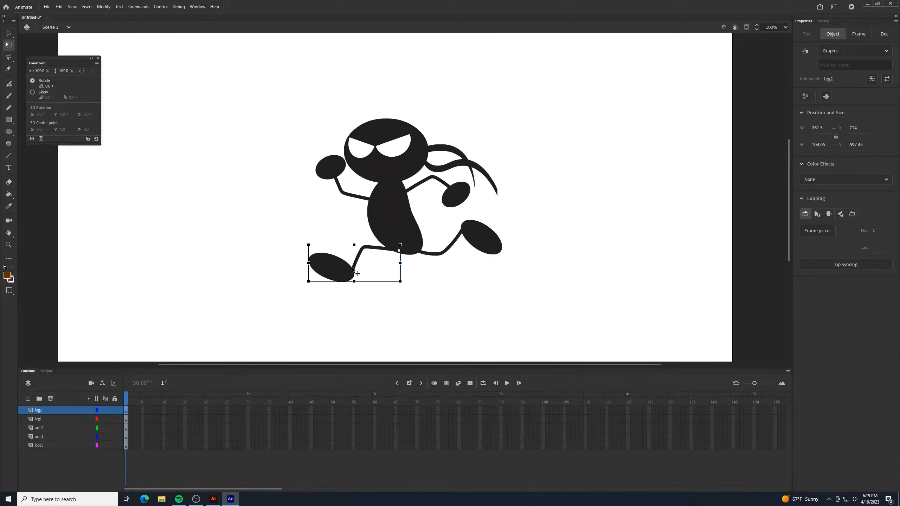
{"action": "left_click_drag", "start_coordinate": [305, 288], "coordinate": [306, 256]}
{"action": "left_click", "coordinate": [406, 297]}
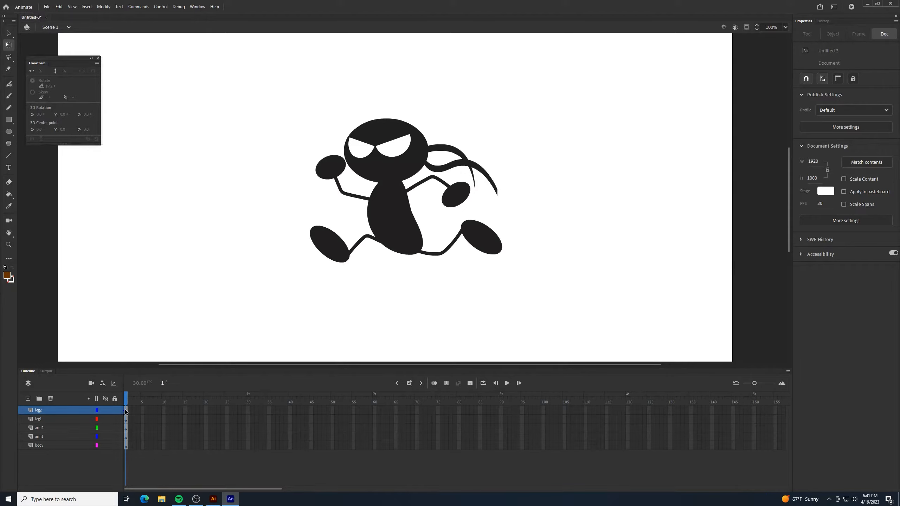
Insert keyframes at frame 40 on all five body-part layers and create motion tweens across frames 1 to 40
{"action": "left_click_drag", "start_coordinate": [181, 411], "coordinate": [288, 447]}
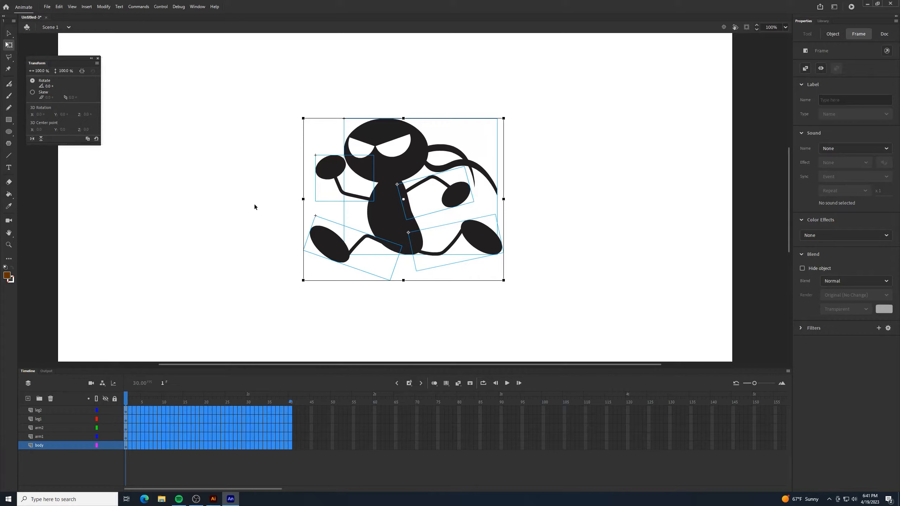
{"action": "left_click", "coordinate": [409, 382]}
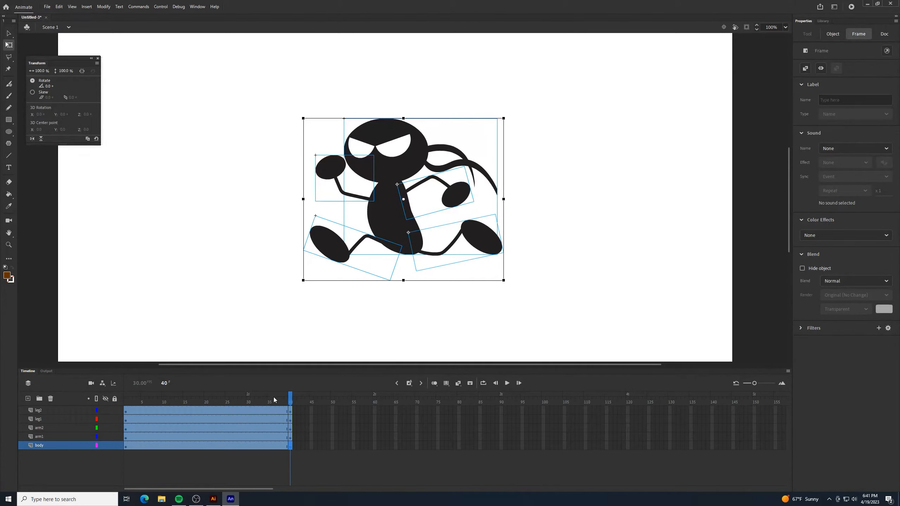
{"action": "right_click", "coordinate": [224, 427]}
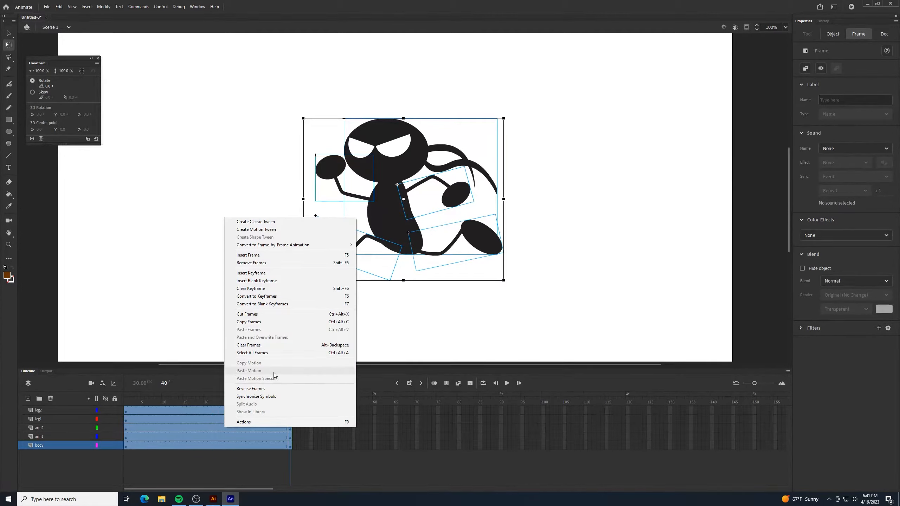
{"action": "left_click", "coordinate": [265, 229]}
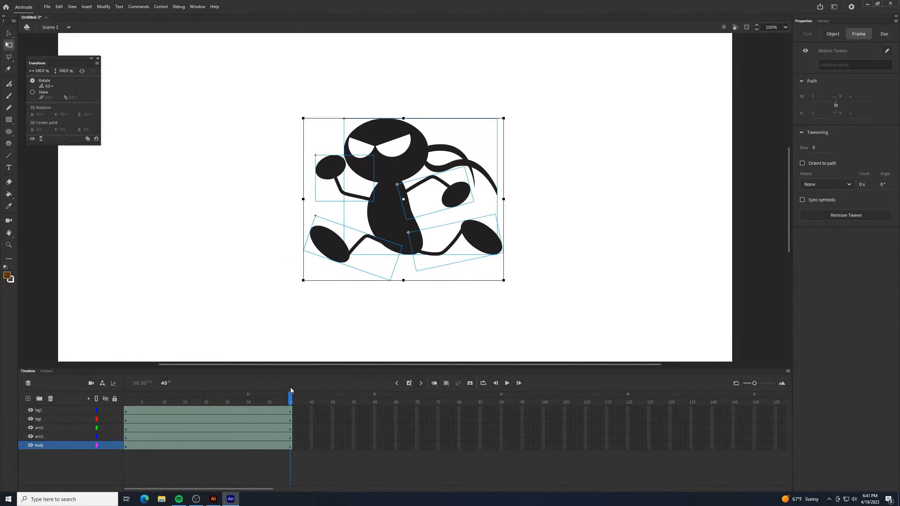
At frame 10, rotate leg2 counterclockwise around the hip to about -158.5° so it swings behind the body beside leg1
{"action": "left_click_drag", "start_coordinate": [291, 396], "coordinate": [124, 396]}
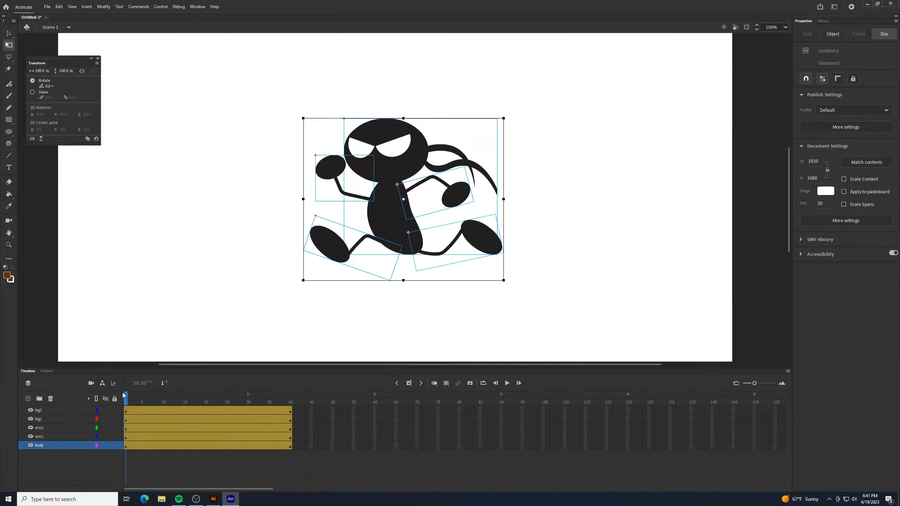
{"action": "left_click", "coordinate": [127, 411]}
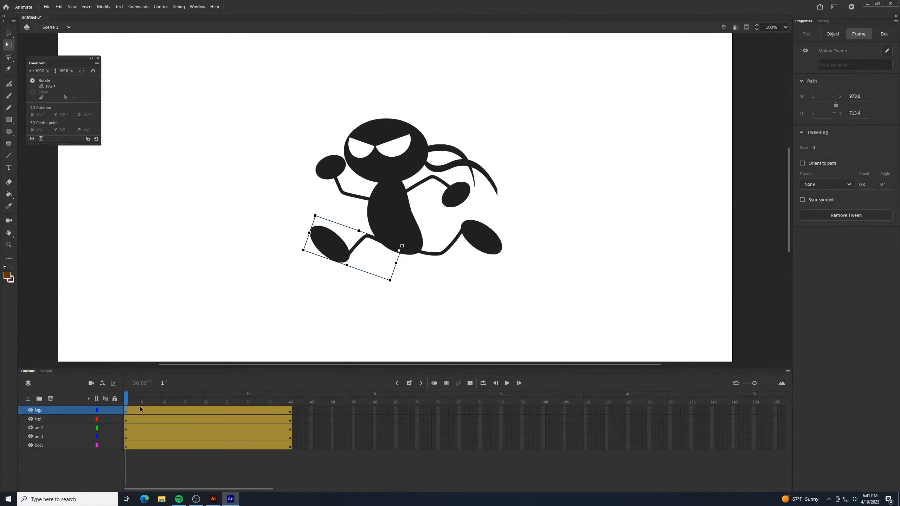
{"action": "left_click_drag", "start_coordinate": [127, 398], "coordinate": [164, 402]}
{"action": "left_click", "coordinate": [164, 411]}
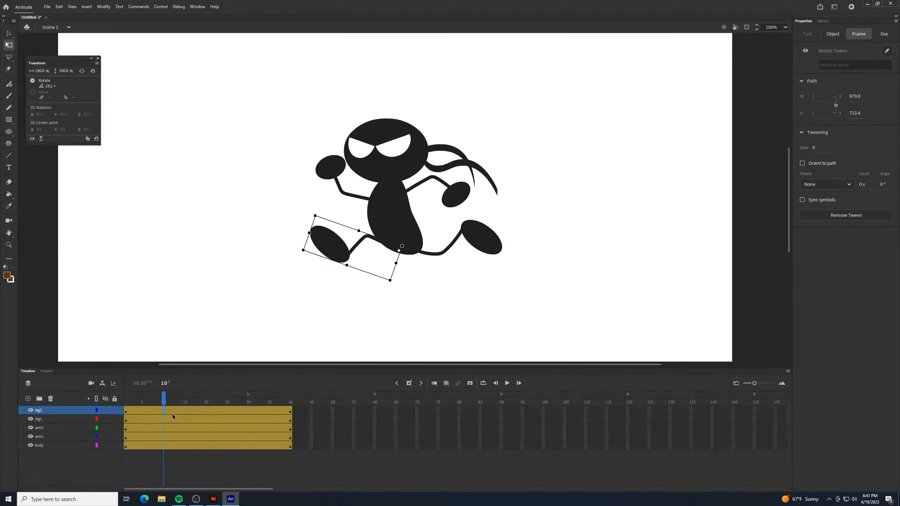
{"action": "left_click", "coordinate": [300, 255]}
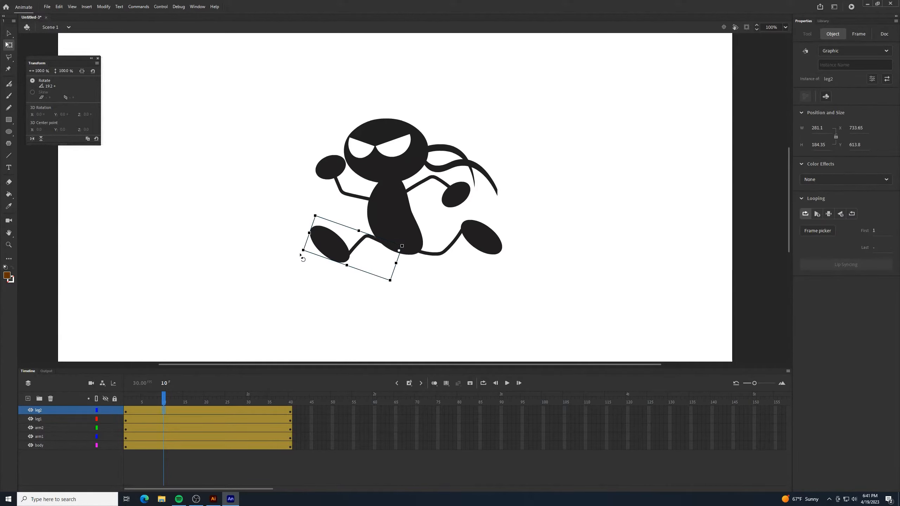
{"action": "left_click_drag", "start_coordinate": [301, 254], "coordinate": [513, 259]}
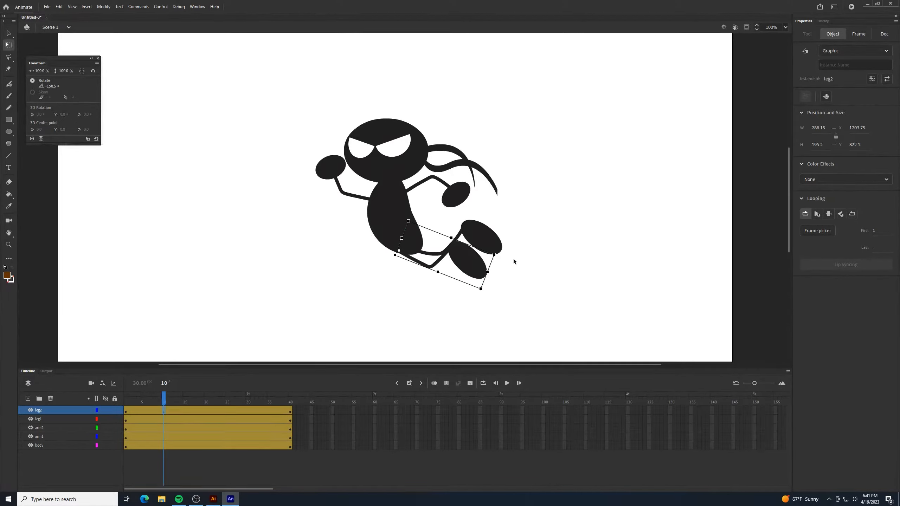
Copy leg2's tween properties from frame 1 and paste them at frame 20 so the forward pose repeats
{"action": "left_click_drag", "start_coordinate": [165, 397], "coordinate": [126, 409]}
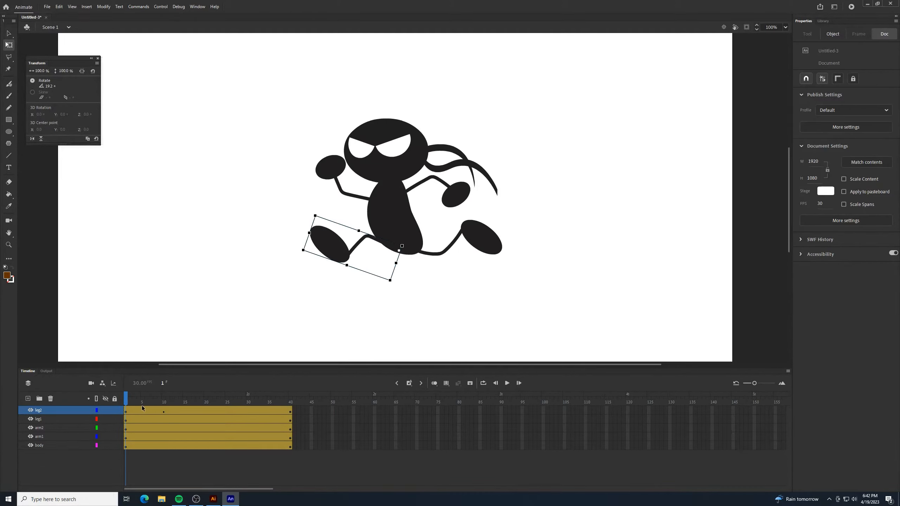
{"action": "left_click", "coordinate": [127, 411]}
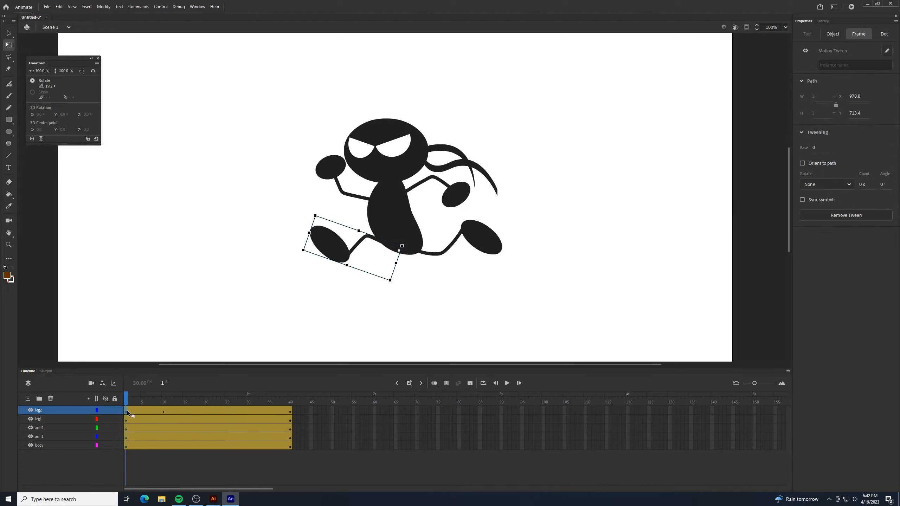
{"action": "right_click", "coordinate": [126, 408]}
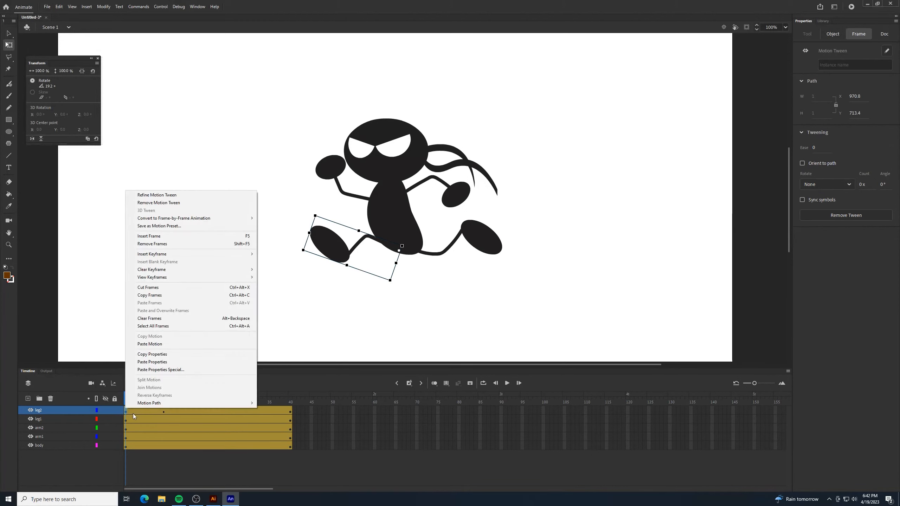
{"action": "left_click", "coordinate": [171, 355]}
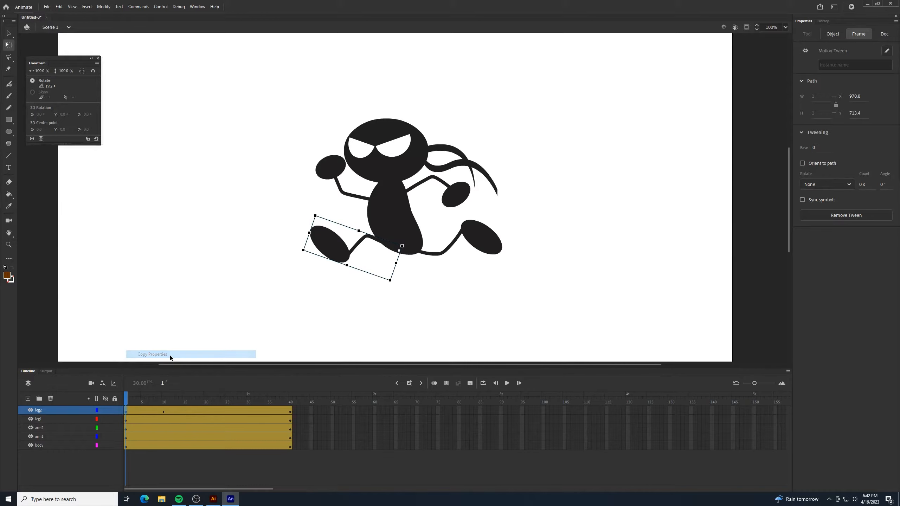
{"action": "left_click", "coordinate": [207, 411]}
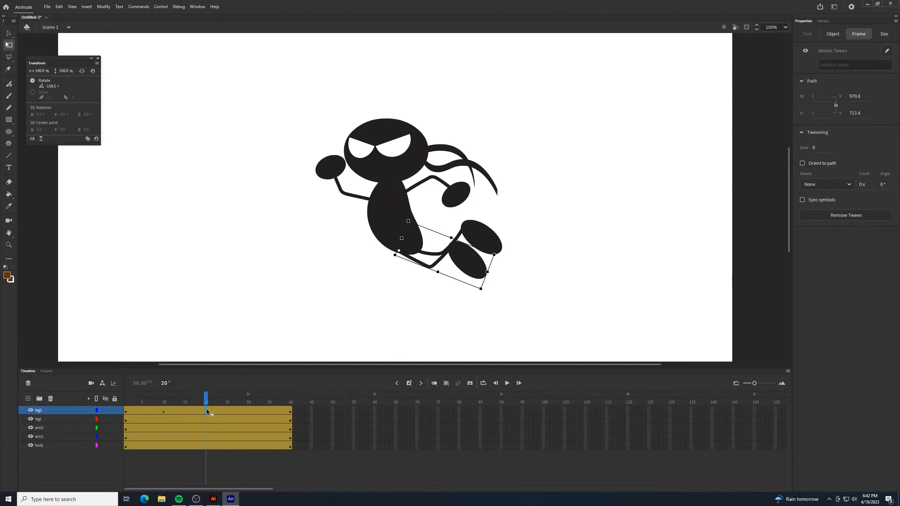
{"action": "right_click", "coordinate": [206, 411]}
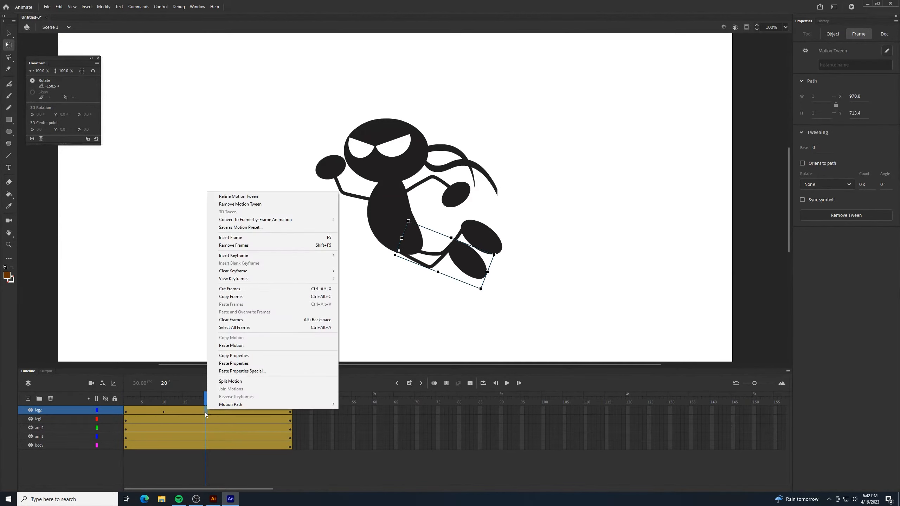
{"action": "left_click", "coordinate": [229, 364]}
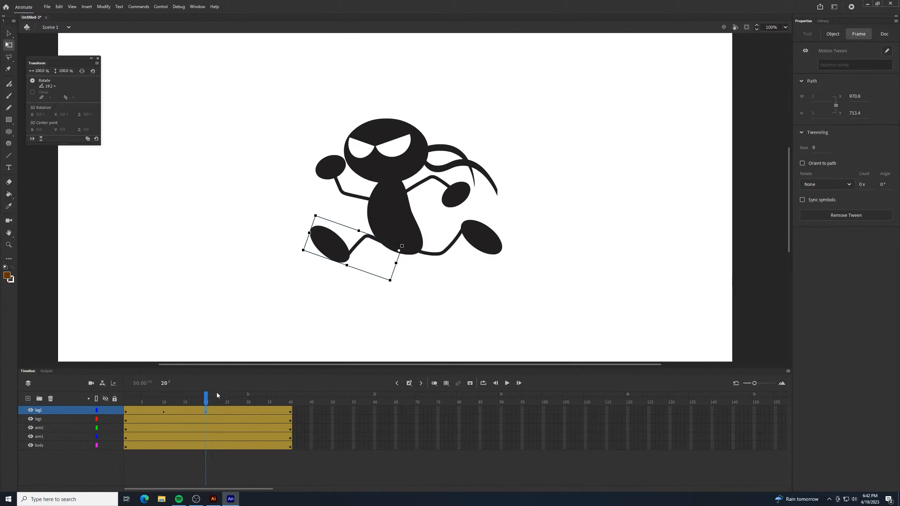
Copy leg2's backward-swing properties from frame 10 and paste them at frame 30
{"action": "left_click", "coordinate": [164, 411]}
{"action": "right_click", "coordinate": [164, 411]}
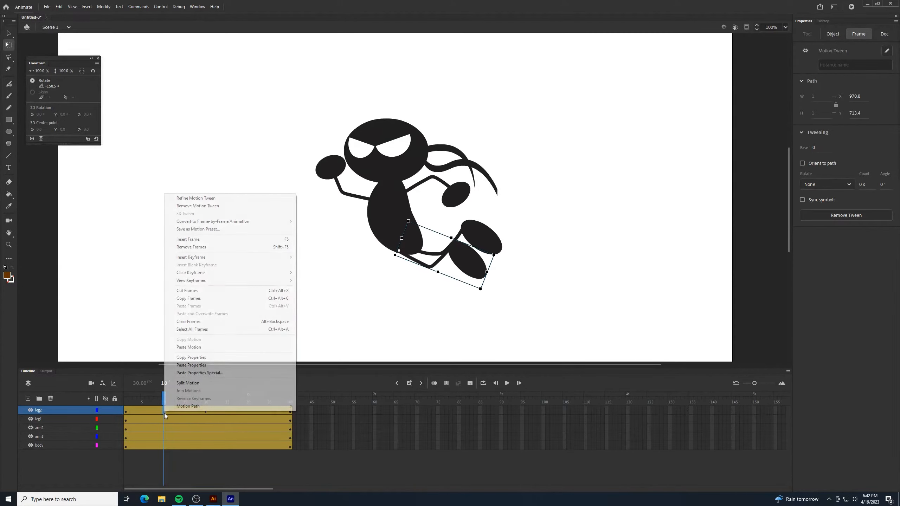
{"action": "left_click", "coordinate": [197, 357]}
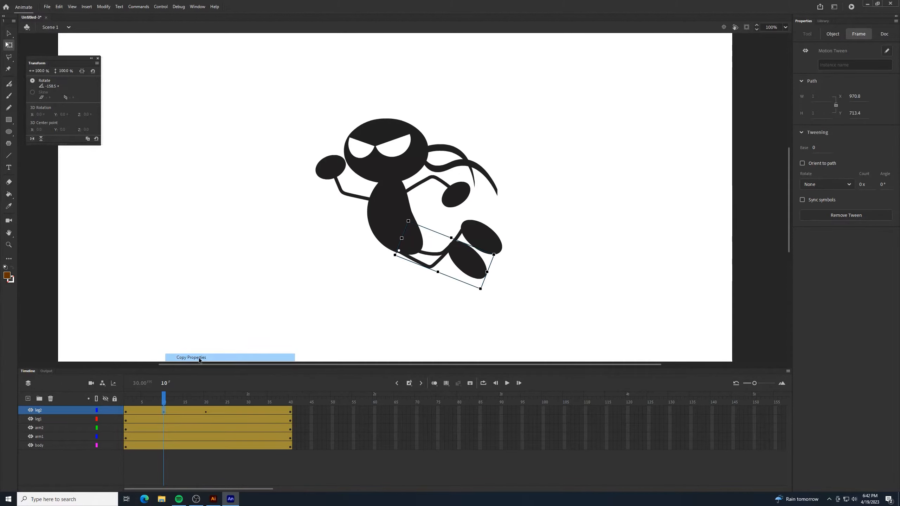
{"action": "left_click", "coordinate": [247, 412]}
{"action": "right_click", "coordinate": [249, 411]}
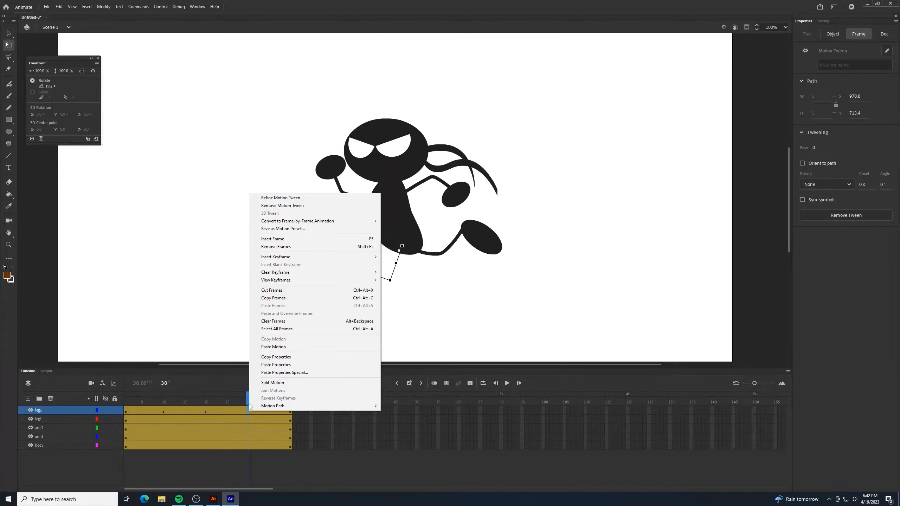
{"action": "left_click", "coordinate": [272, 365]}
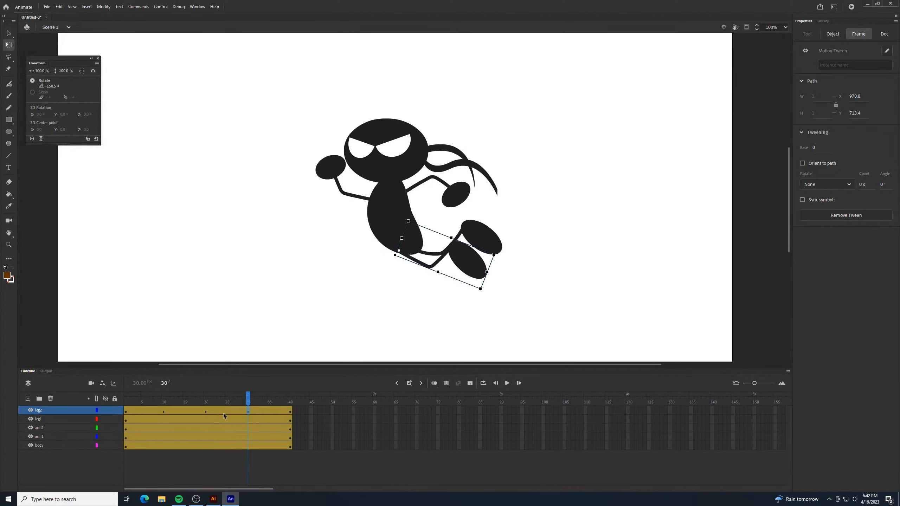
Copy leg2's forward-pose properties from frame 20 and paste them at frame 39 to close the leg's cycle
{"action": "left_click", "coordinate": [206, 413]}
{"action": "right_click", "coordinate": [206, 412]}
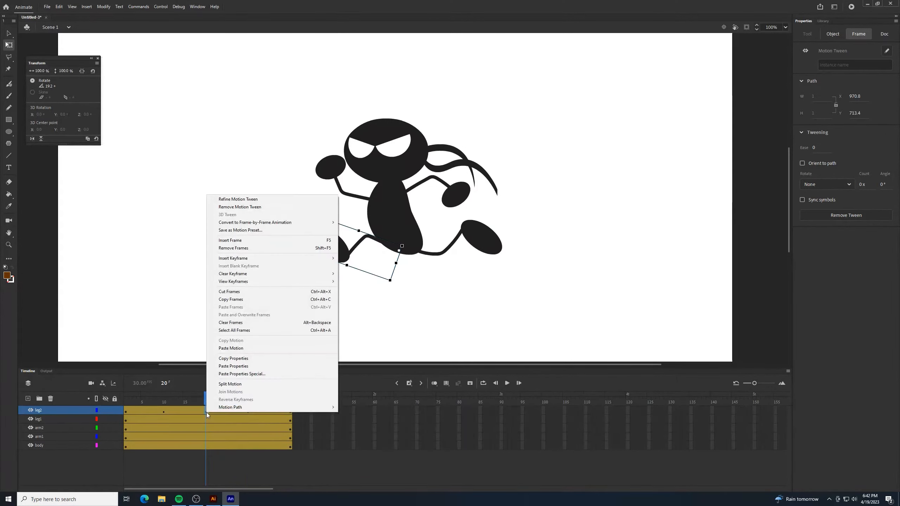
{"action": "left_click", "coordinate": [240, 359]}
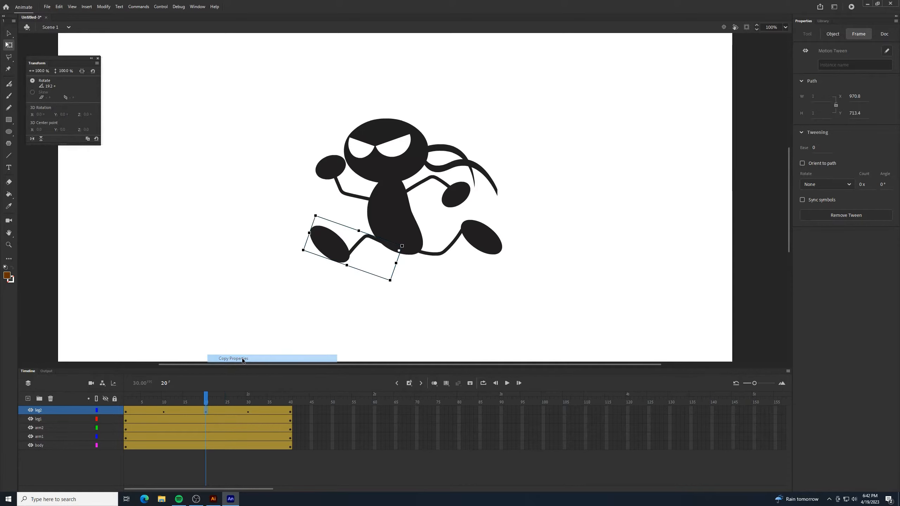
{"action": "left_click", "coordinate": [286, 412]}
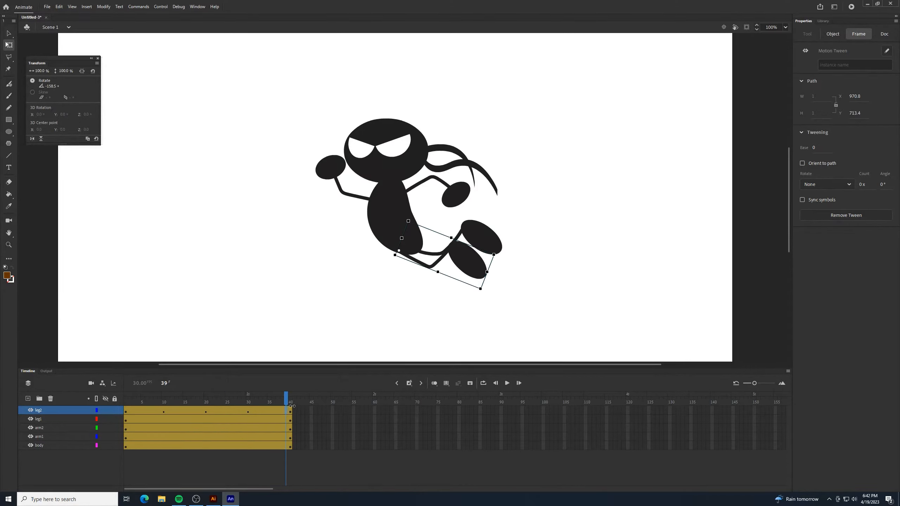
{"action": "right_click", "coordinate": [286, 419]}
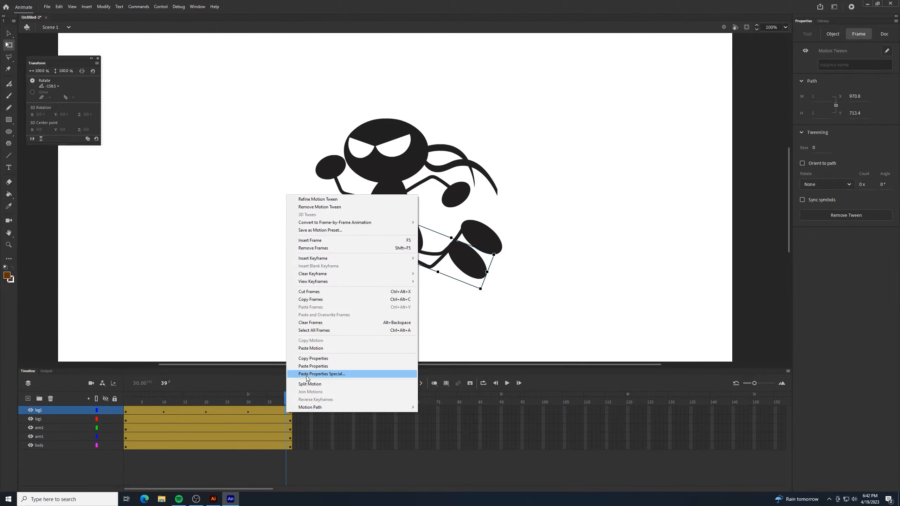
{"action": "left_click", "coordinate": [313, 367]}
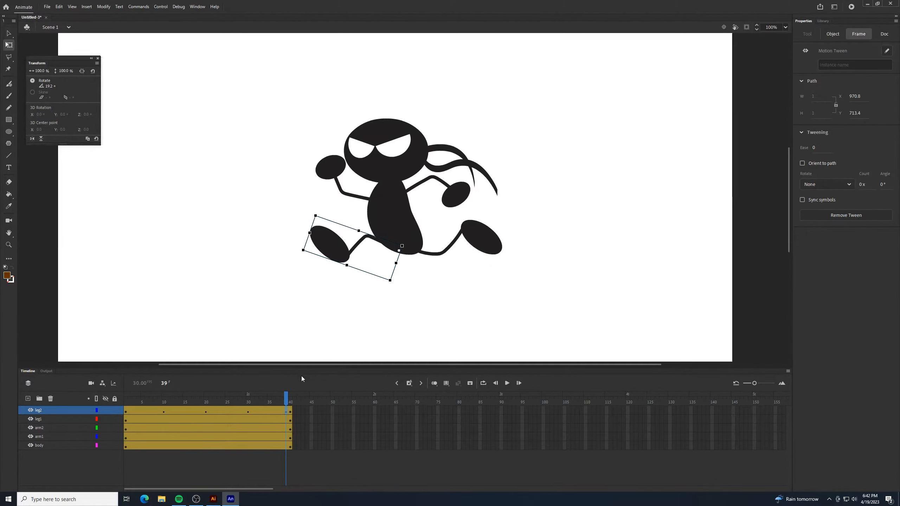
Scrub back to frame 1 and test the movie to check leg2's swing, then close the preview
{"action": "left_click_drag", "start_coordinate": [285, 400], "coordinate": [124, 387]}
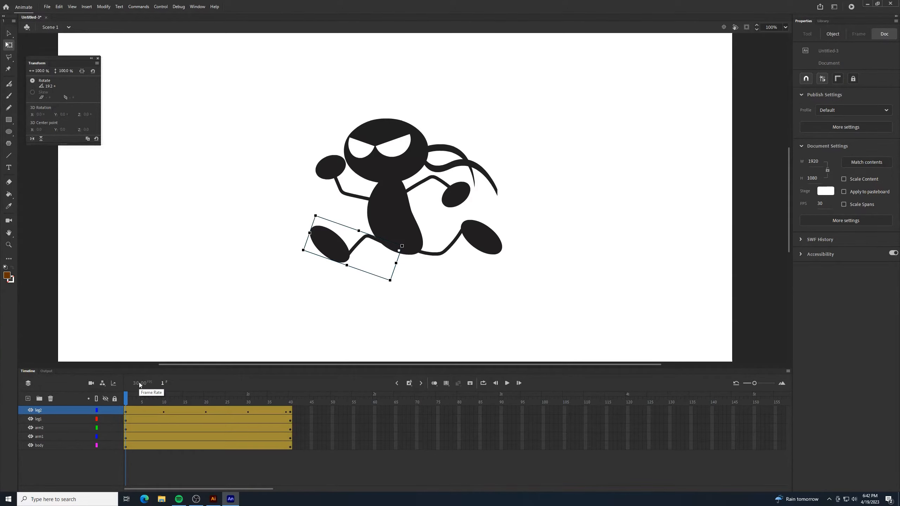
{"action": "key", "text": "ctrl+Return"}
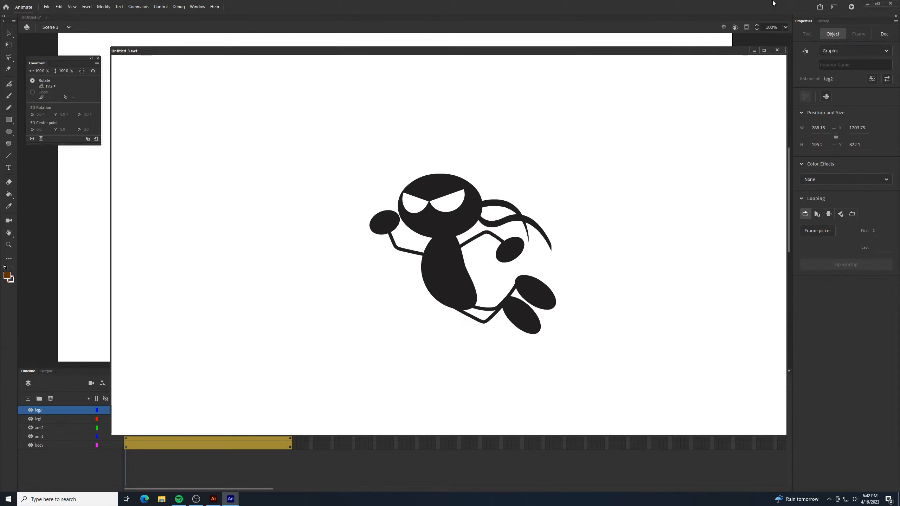
{"action": "left_click", "coordinate": [777, 50]}
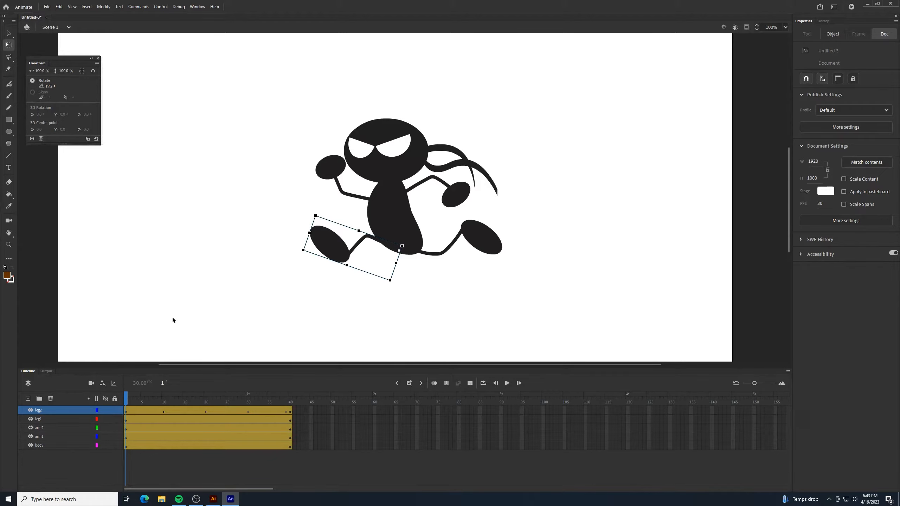
Build leg1's opposite swing with keyframes at frames 10, 20, 30 and 39, repeating its poses by copying and pasting properties
{"action": "left_click", "coordinate": [482, 237]}
{"action": "right_click", "coordinate": [126, 420]}
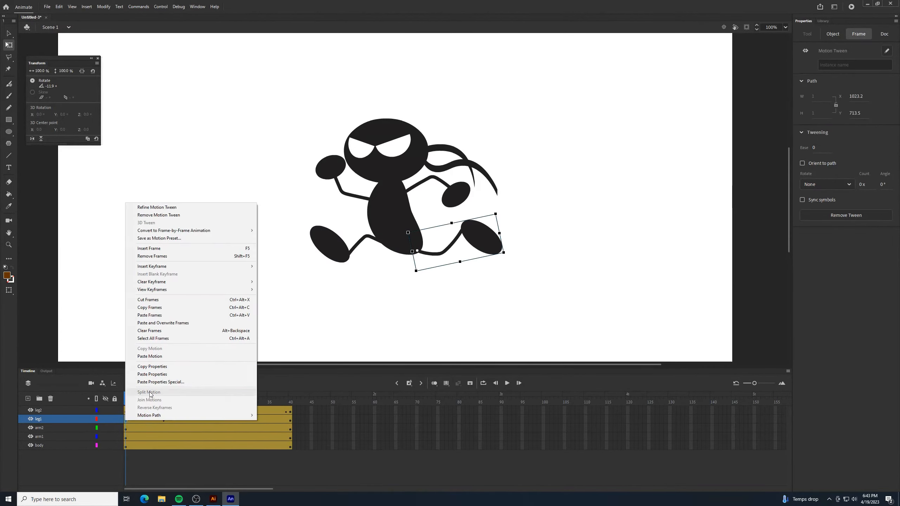
{"action": "left_click", "coordinate": [150, 368]}
{"action": "right_click", "coordinate": [248, 419]}
{"action": "left_click", "coordinate": [275, 374]}
{"action": "left_click", "coordinate": [126, 402]}
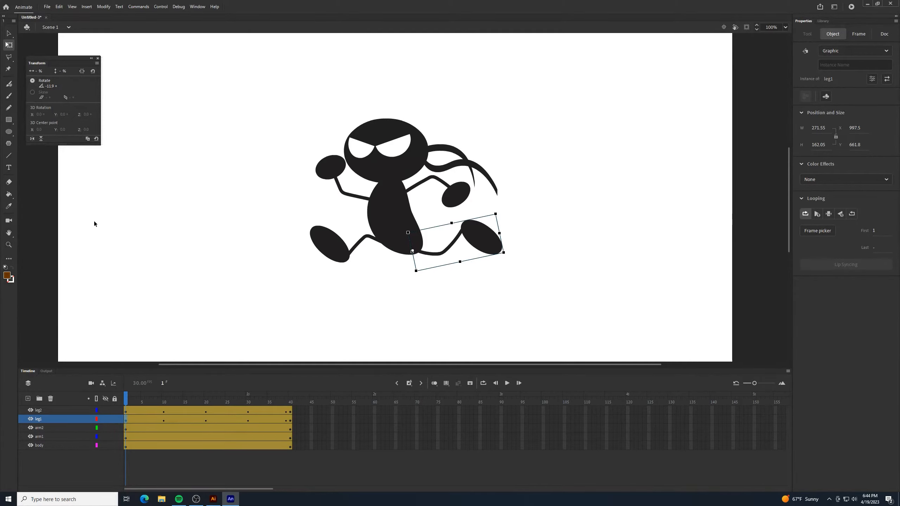
At frame 20, rotate arm2 counterclockwise around the shoulder to about -54° so its hand swings down
{"action": "left_click", "coordinate": [67, 427]}
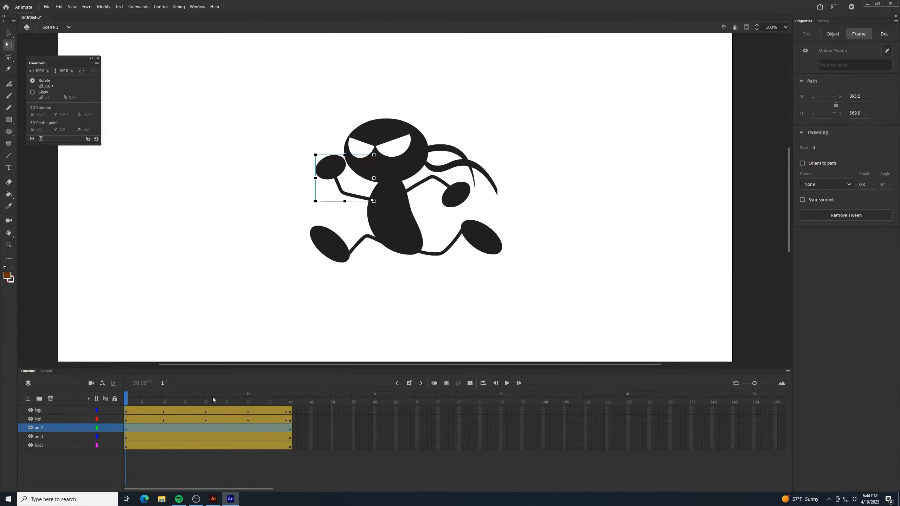
{"action": "key", "text": "period"}
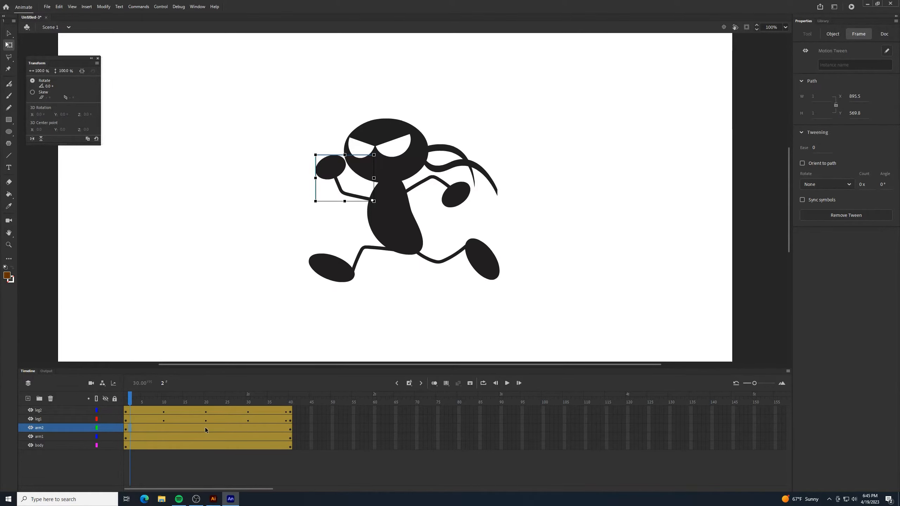
{"action": "left_click", "coordinate": [205, 427]}
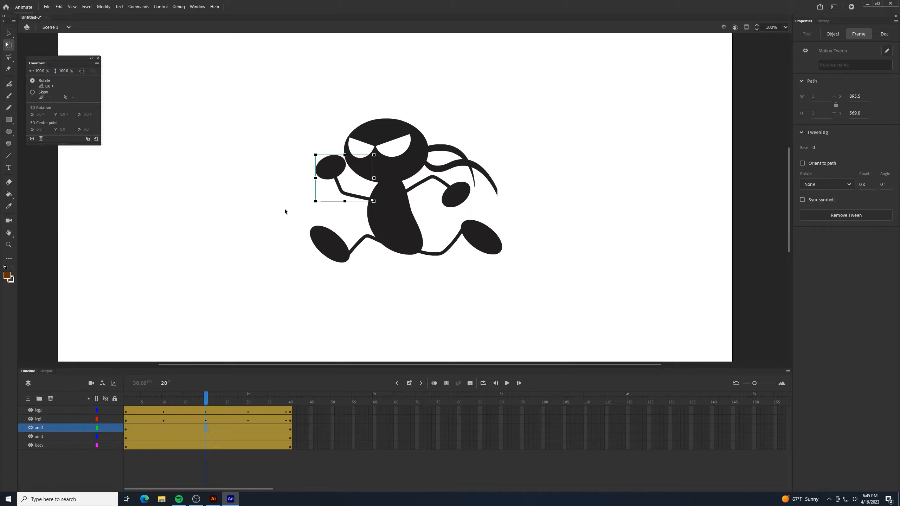
{"action": "left_click_drag", "start_coordinate": [310, 205], "coordinate": [346, 231]}
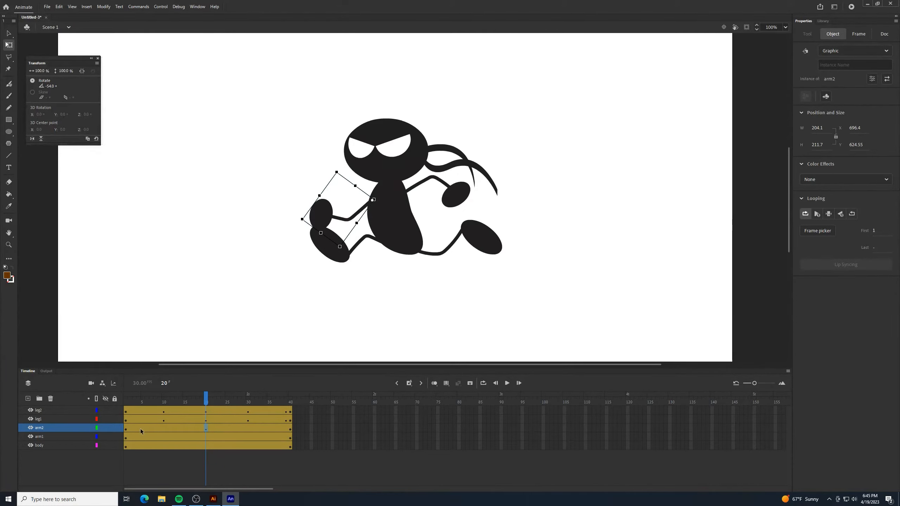
Copy arm2's properties from frame 1, paste them at frame 39, and scrub back through the arm's motion to frame 1
{"action": "left_click", "coordinate": [127, 431]}
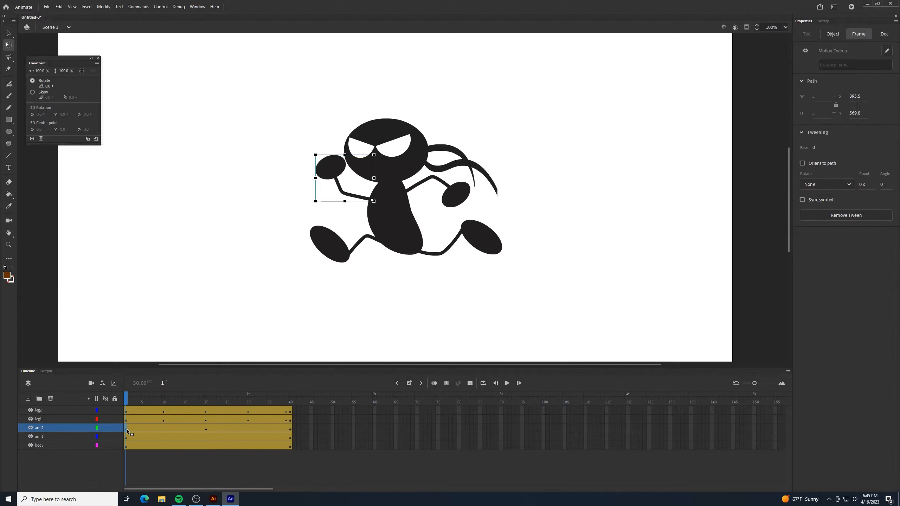
{"action": "right_click", "coordinate": [127, 431]}
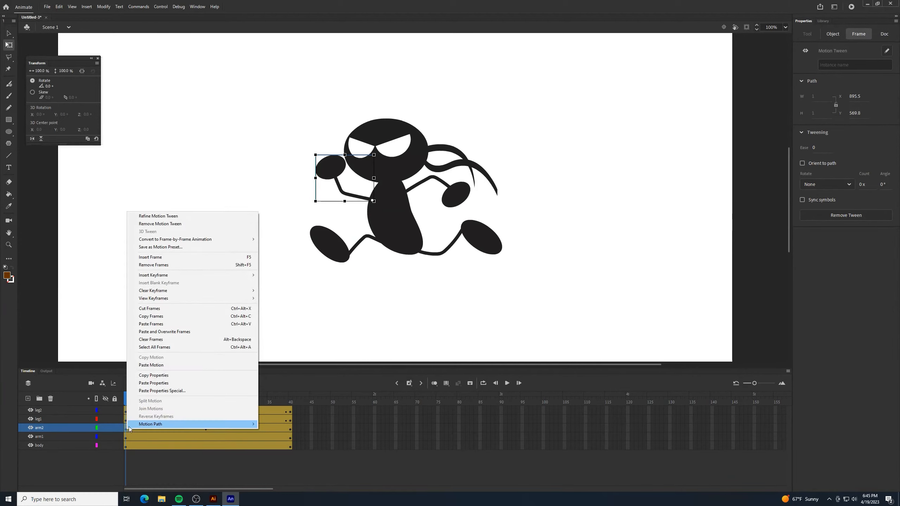
{"action": "left_click", "coordinate": [167, 378]}
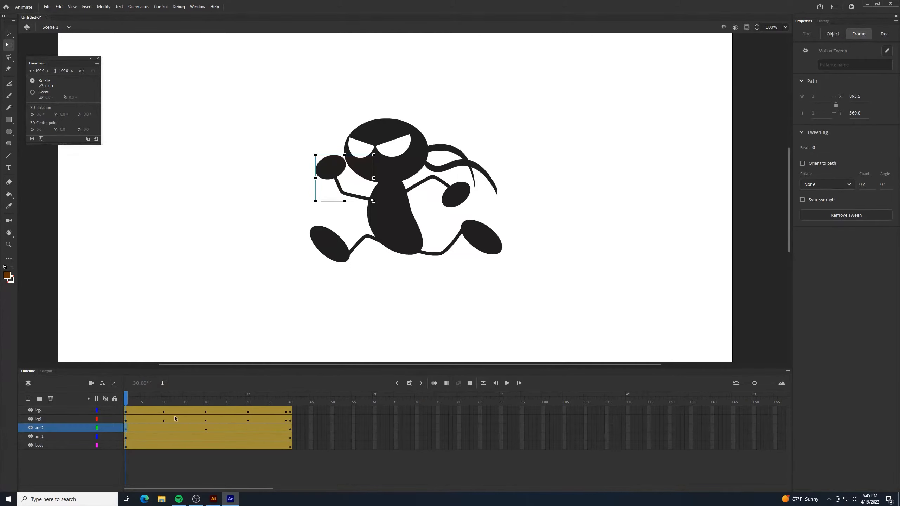
{"action": "left_click", "coordinate": [285, 429]}
{"action": "right_click", "coordinate": [286, 429]}
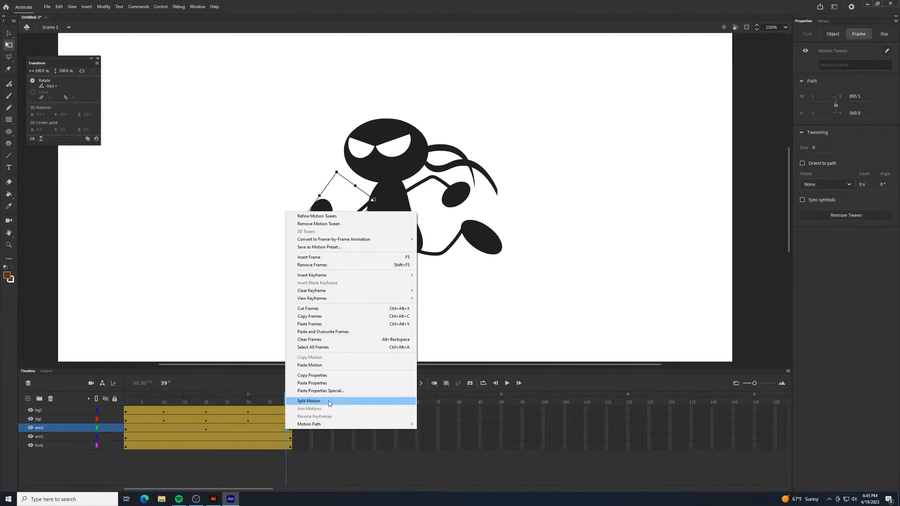
{"action": "left_click", "coordinate": [329, 383]}
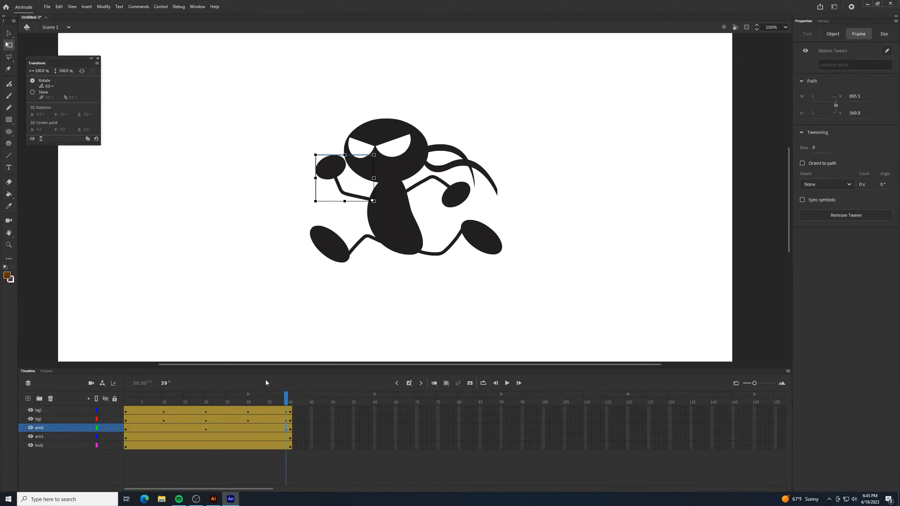
{"action": "left_click_drag", "start_coordinate": [291, 389], "coordinate": [47, 391]}
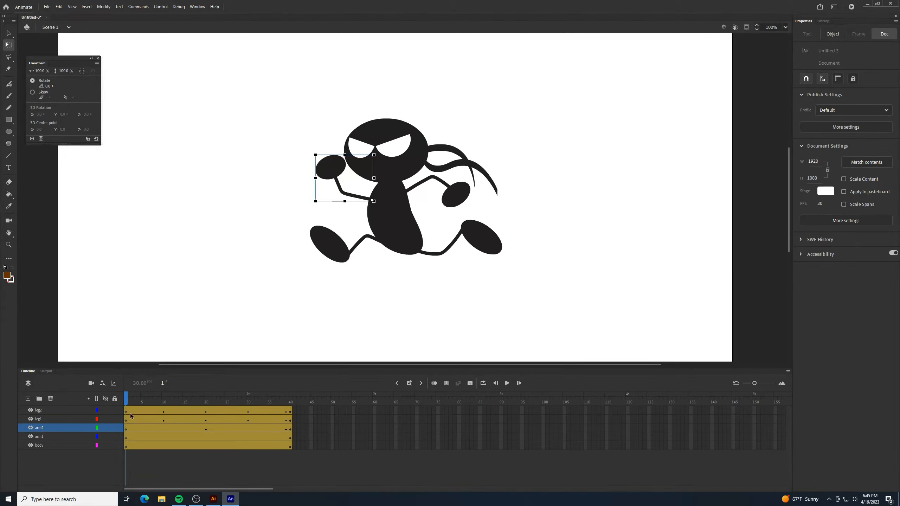
Rotate arm1 clockwise around the shoulder at frame 20 so its hand swings down, and repeat its frame 1 pose at frame 39
{"action": "left_click", "coordinate": [206, 437]}
{"action": "left_click_drag", "start_coordinate": [479, 208], "coordinate": [453, 254]}
{"action": "right_click", "coordinate": [126, 439]}
{"action": "left_click", "coordinate": [149, 385]}
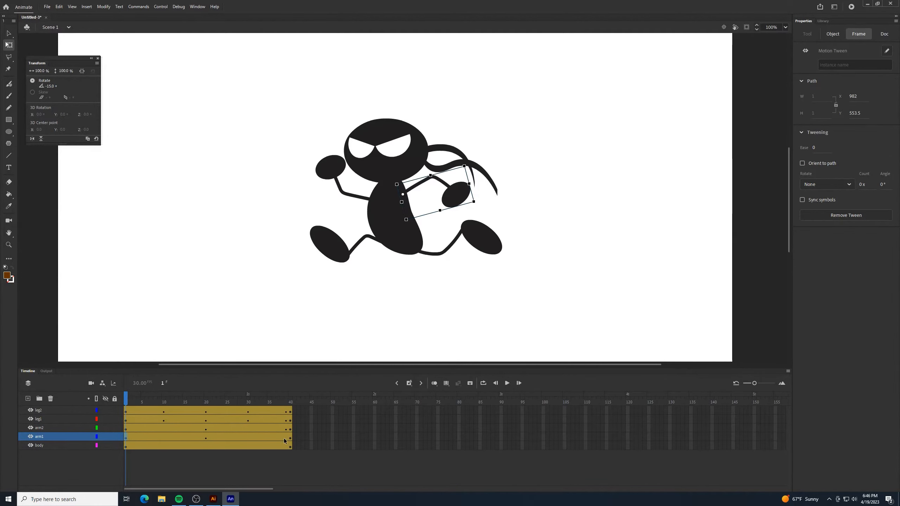
{"action": "left_click", "coordinate": [130, 385]}
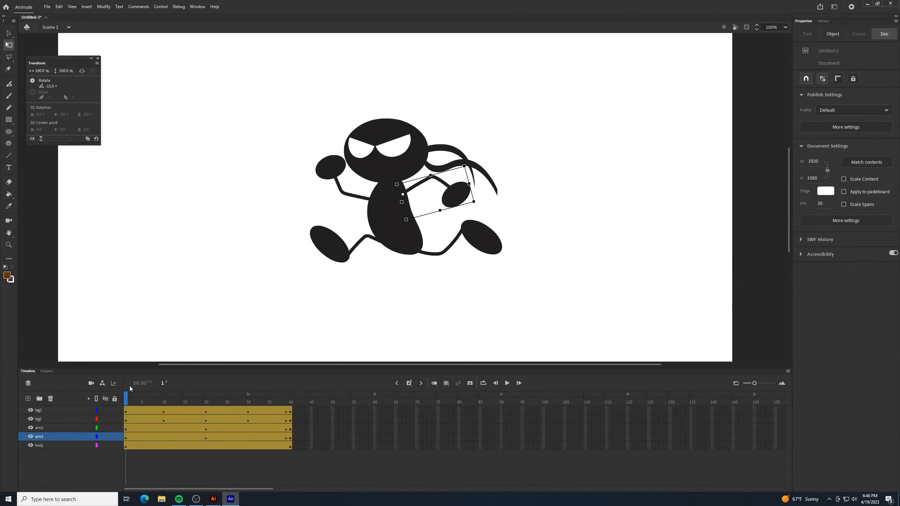
Test the movie to check the combined arm and leg motion of the run cycle, then close the preview
{"action": "key", "text": "ctrl+Return"}
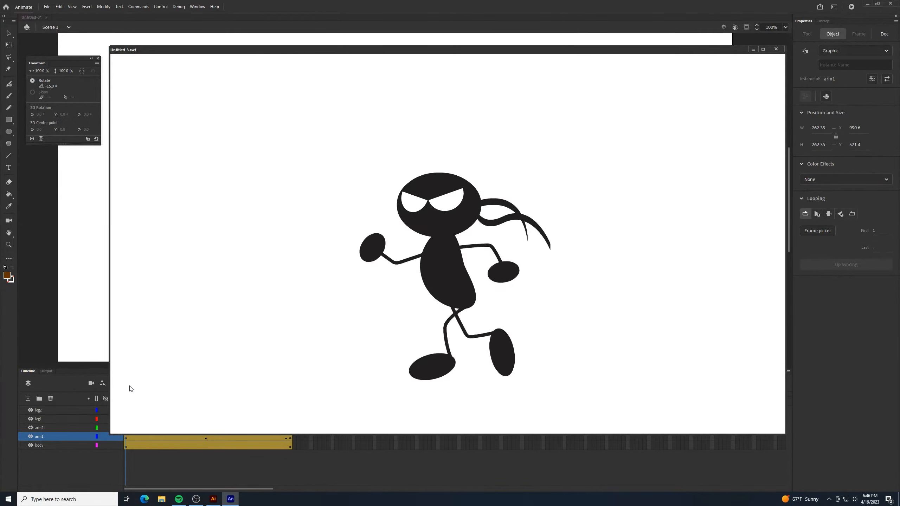
{"action": "left_click", "coordinate": [774, 50]}
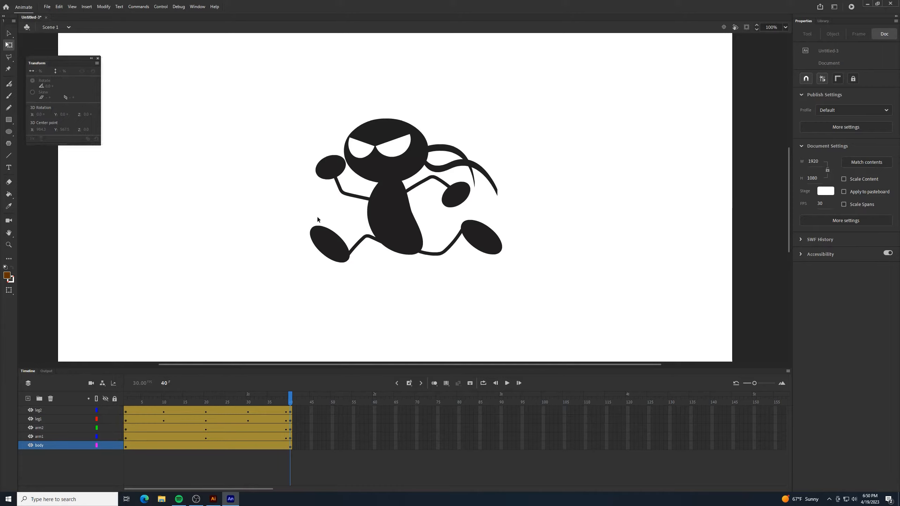
Select all five body-part layers and convert them to a single Movie Clip symbol named "ninja hop"
{"action": "left_click", "coordinate": [43, 413], "text": "shift"}
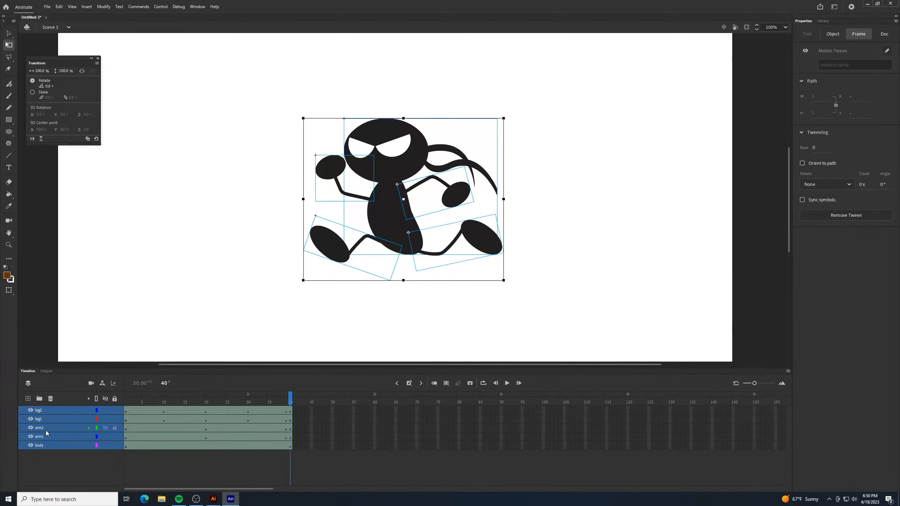
{"action": "right_click", "coordinate": [46, 430]}
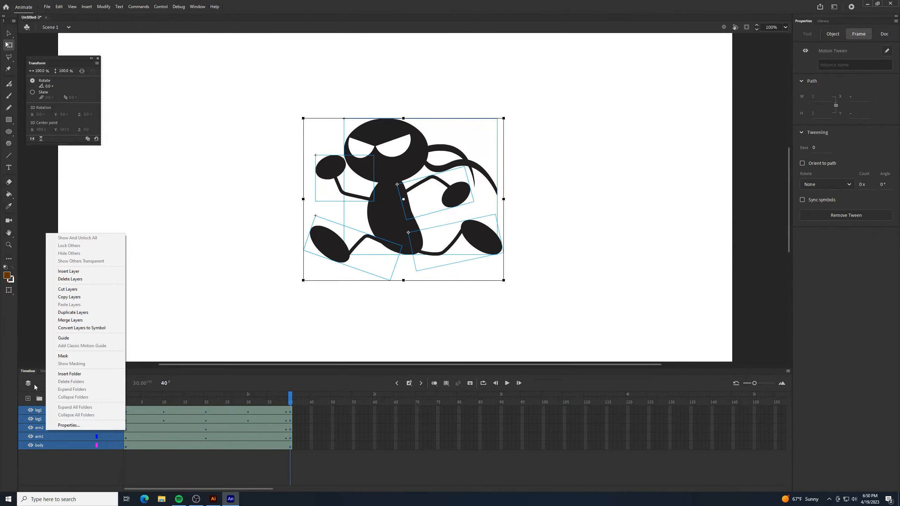
{"action": "left_click", "coordinate": [77, 330]}
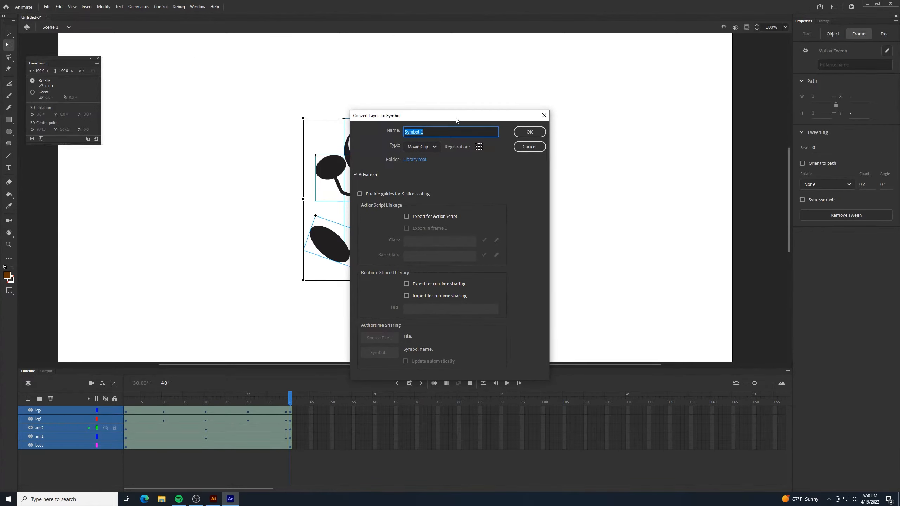
{"action": "type", "text": "ninja hop"}
{"action": "left_click", "coordinate": [435, 147]}
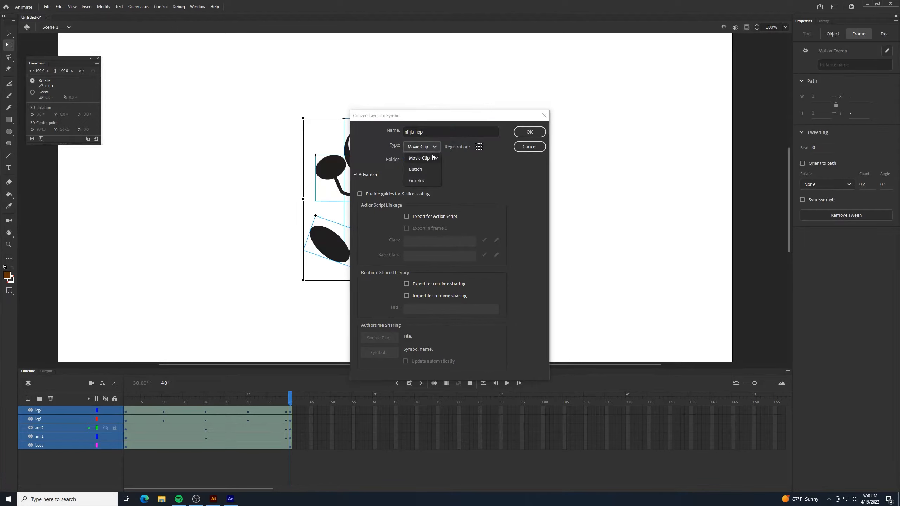
{"action": "left_click", "coordinate": [430, 157]}
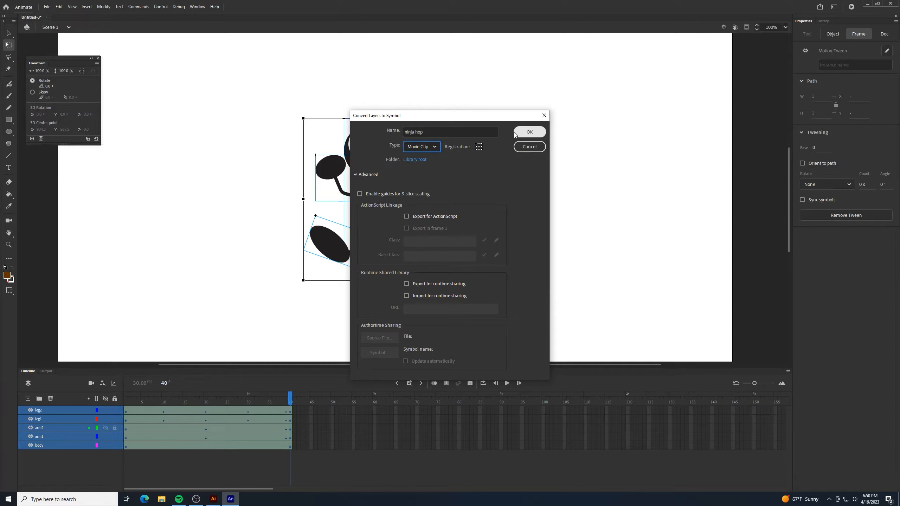
{"action": "left_click", "coordinate": [529, 132]}
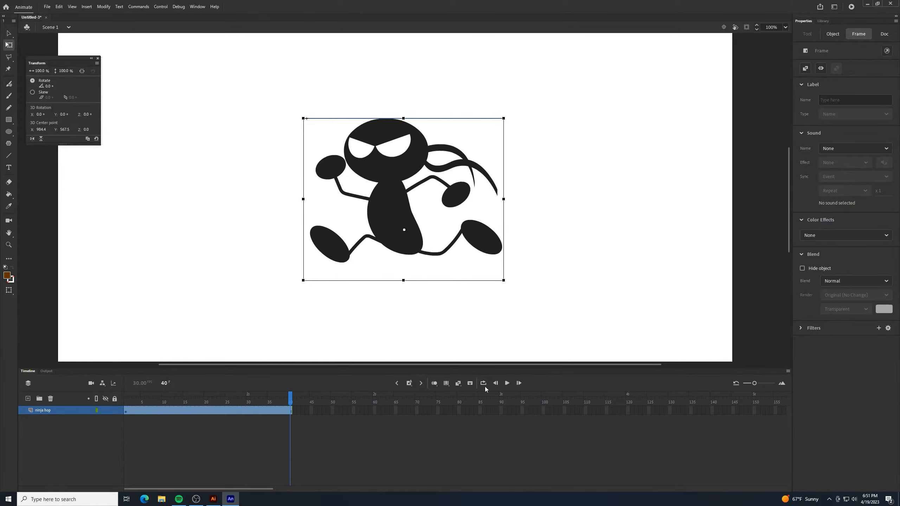
Play the main timeline, then test the movie to check the nested run cycle and close the preview
{"action": "left_click", "coordinate": [508, 383]}
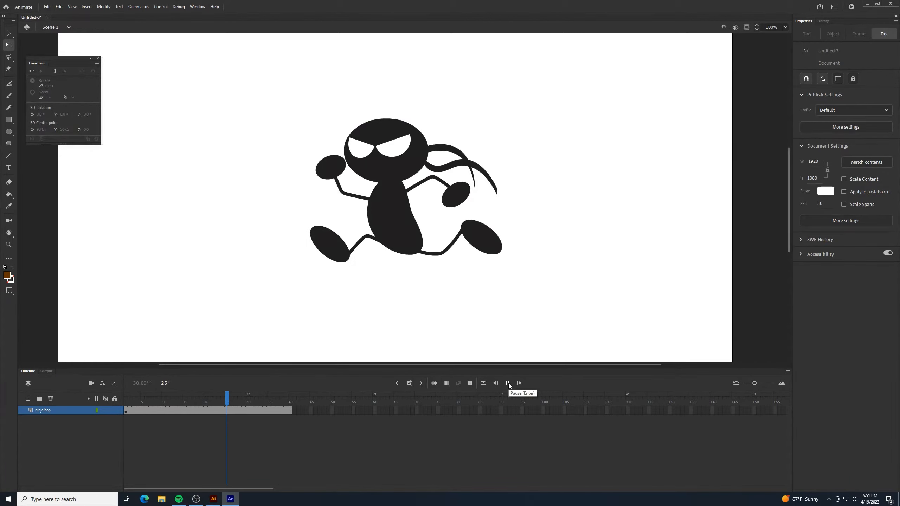
{"action": "left_click", "coordinate": [507, 383]}
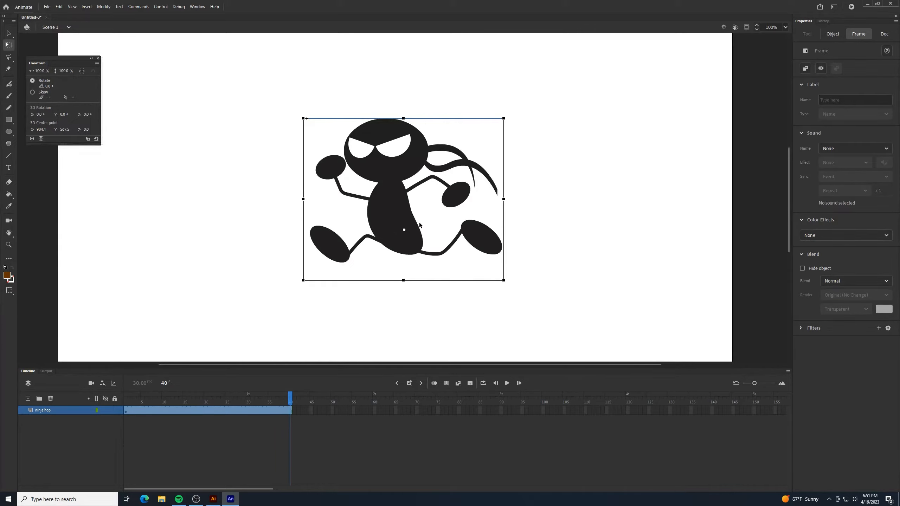
{"action": "key", "text": "ctrl+Return"}
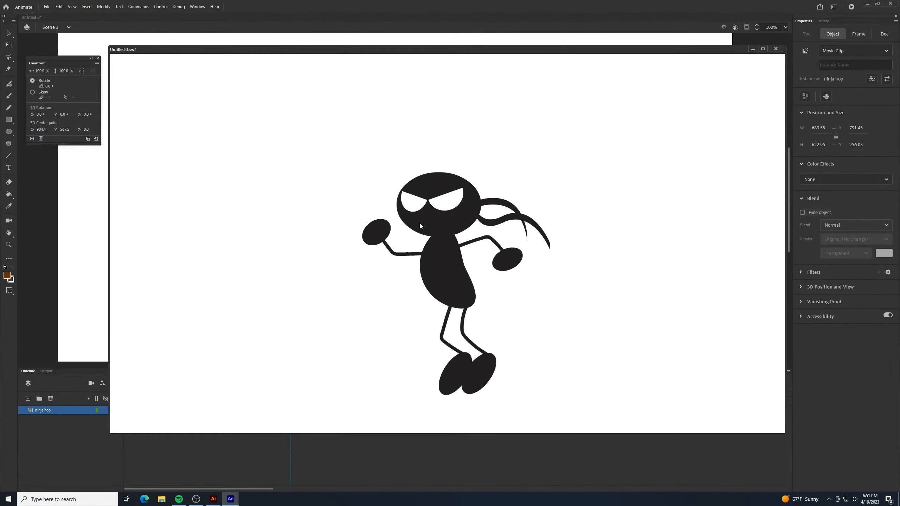
{"action": "left_click", "coordinate": [776, 49]}
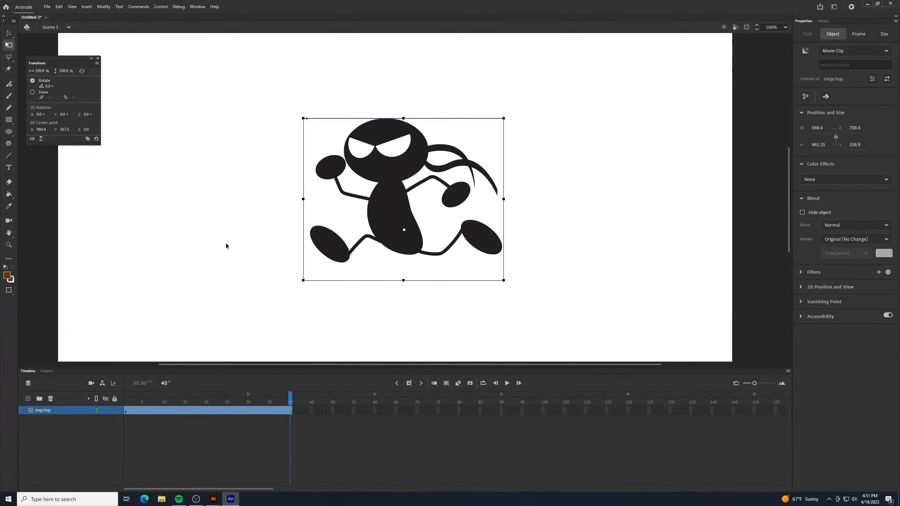
Create a motion tween across frames 1 to 40 of the ninja hop layer
{"action": "left_click", "coordinate": [381, 435]}
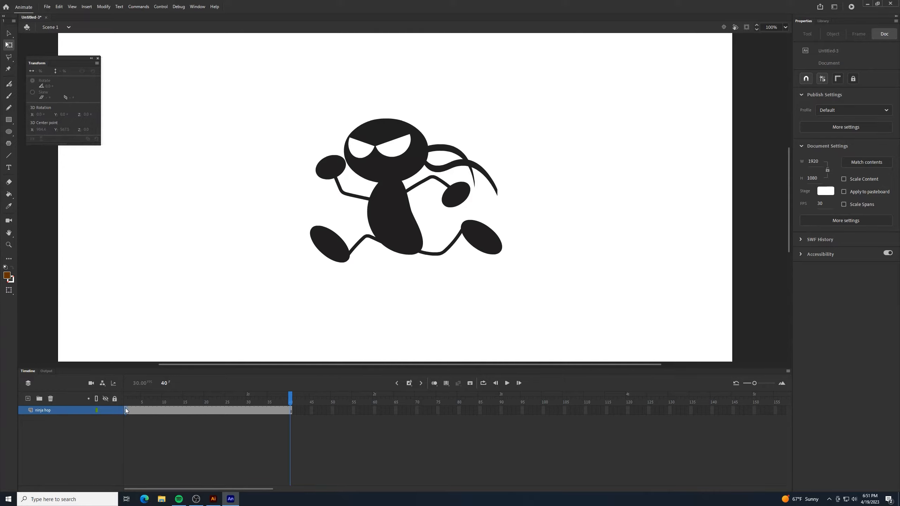
{"action": "left_click_drag", "start_coordinate": [125, 408], "coordinate": [291, 410]}
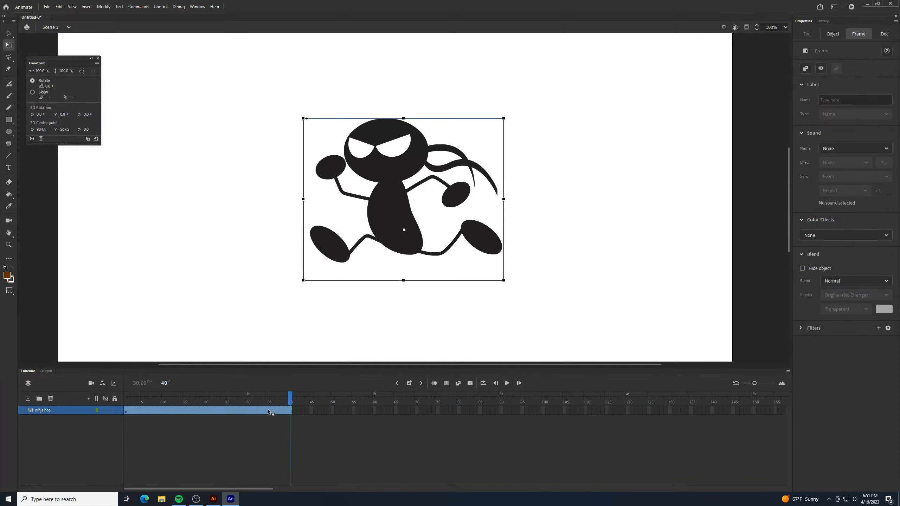
{"action": "right_click", "coordinate": [256, 412]}
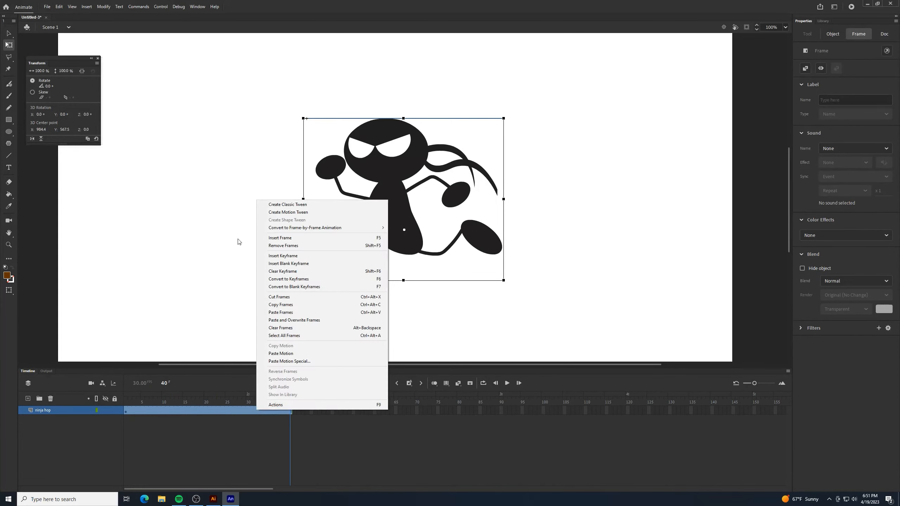
{"action": "left_click", "coordinate": [306, 213]}
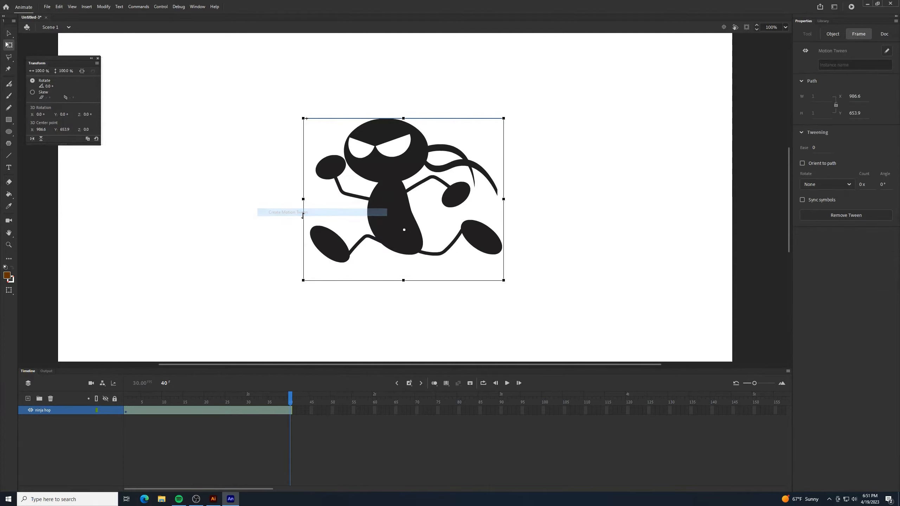
Return to frame 1 and nudge the ninja hop clip straight up by 25 px to Y 311.9
{"action": "left_click_drag", "start_coordinate": [288, 397], "coordinate": [107, 390]}
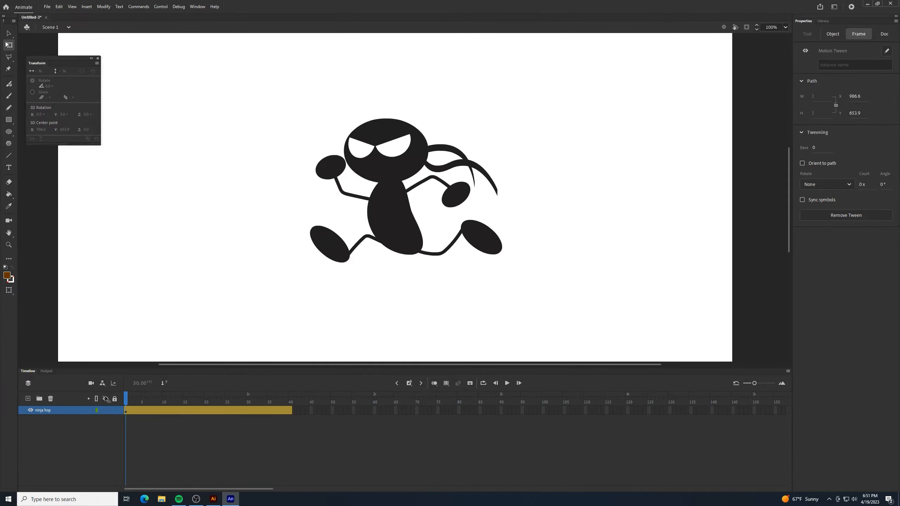
{"action": "left_click", "coordinate": [126, 399]}
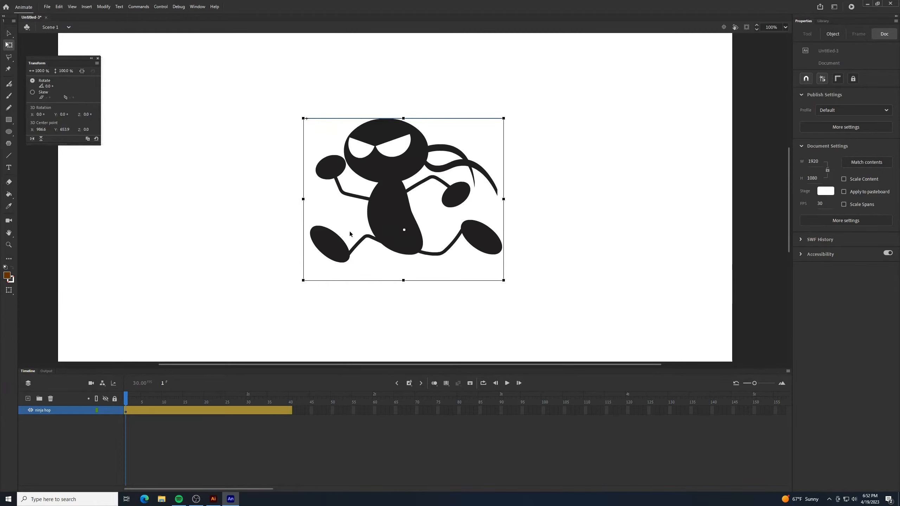
{"action": "left_click", "coordinate": [386, 219]}
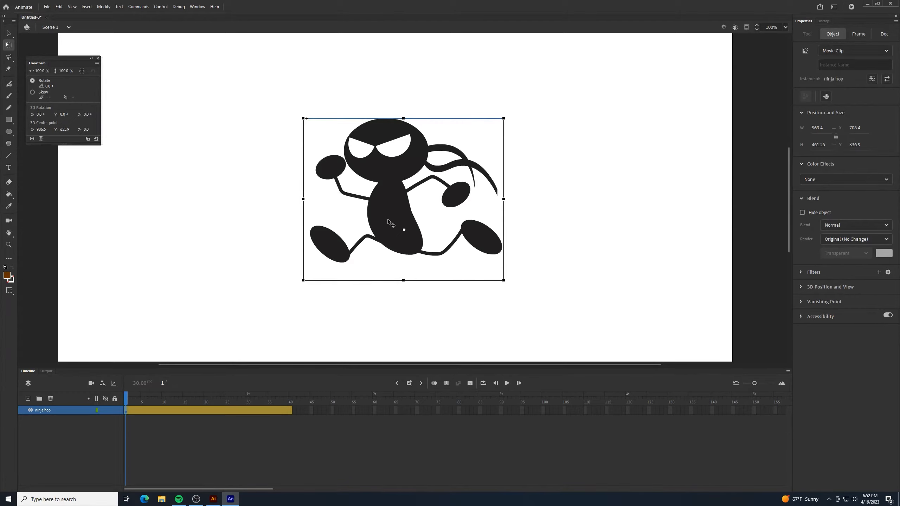
{"action": "key", "text": "Up"}
{"action": "key", "text": "Up"}
{"action": "key", "text": "Up"}
{"action": "key", "text": "Up"}
{"action": "key", "text": "Up"}
{"action": "key", "text": "Up"}
{"action": "key", "text": "Up"}
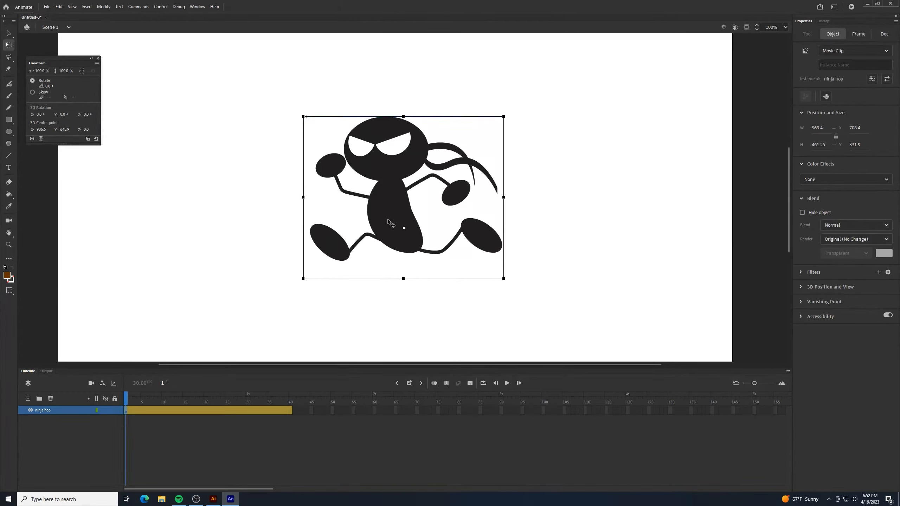
{"action": "key", "text": "Up"}
{"action": "key", "text": "Up"}
{"action": "key", "text": "Up"}
{"action": "key", "text": "Up"}
{"action": "key", "text": "Up"}
{"action": "key", "text": "Up"}
{"action": "key", "text": "Up"}
{"action": "key", "text": "Up"}
{"action": "key", "text": "Up"}
{"action": "key", "text": "Up"}
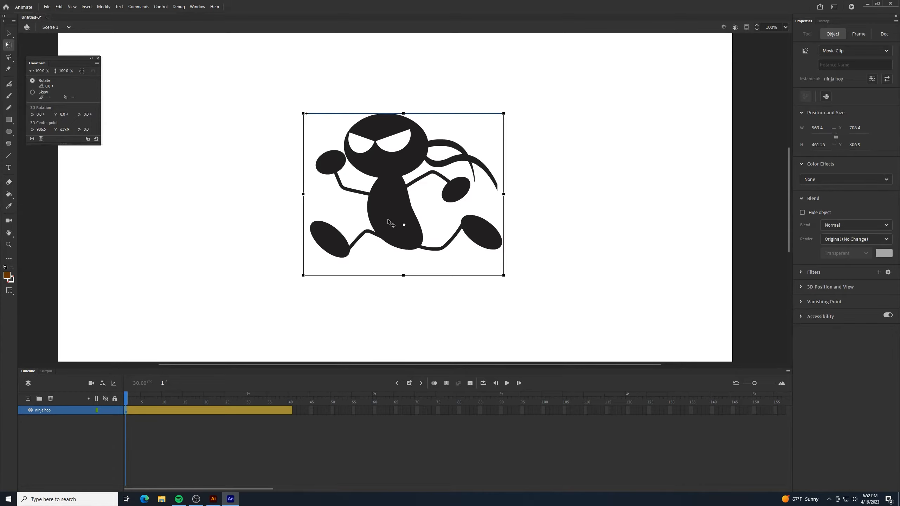
{"action": "key", "text": "Up"}
{"action": "key", "text": "Up"}
{"action": "key", "text": "Up"}
{"action": "key", "text": "Up"}
{"action": "key", "text": "Up"}
{"action": "key", "text": "Up"}
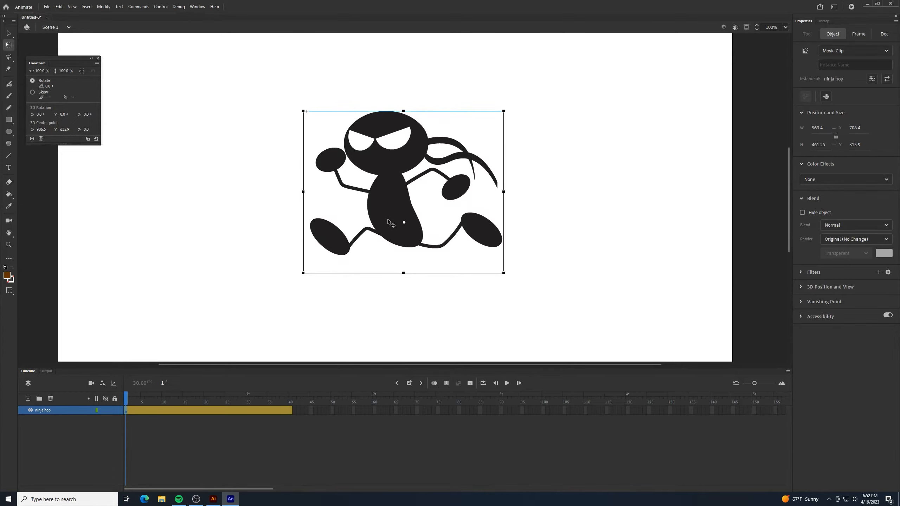
{"action": "key", "text": "Up"}
{"action": "key", "text": "Up"}
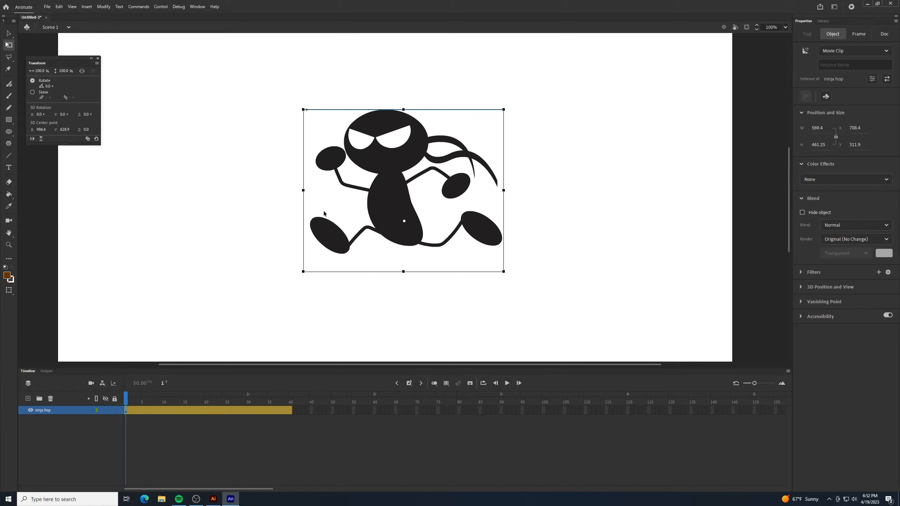
At frame 10, nudge the ninja hop clip straight down by 25 px, then deselect it
{"action": "left_click", "coordinate": [165, 408]}
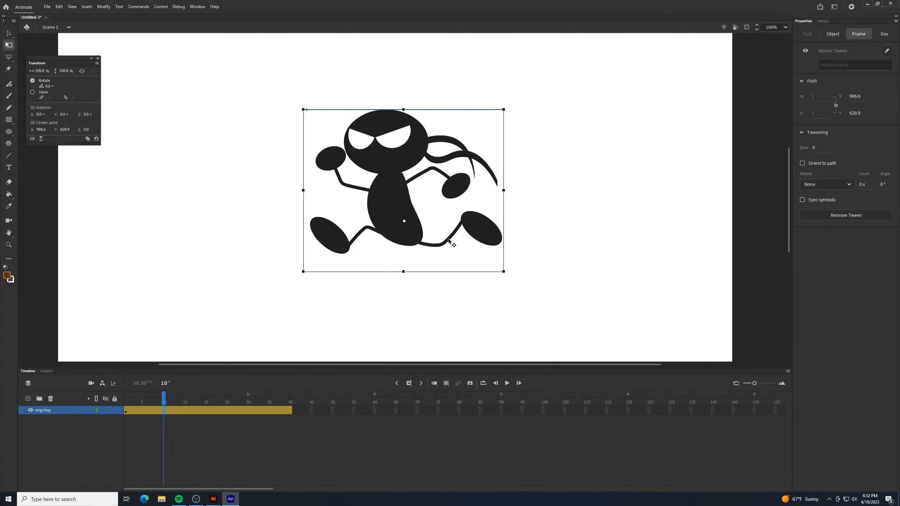
{"action": "key", "text": "Down"}
{"action": "key", "text": "Down"}
{"action": "key", "text": "Down"}
{"action": "key", "text": "Down"}
{"action": "key", "text": "Down"}
{"action": "key", "text": "Down"}
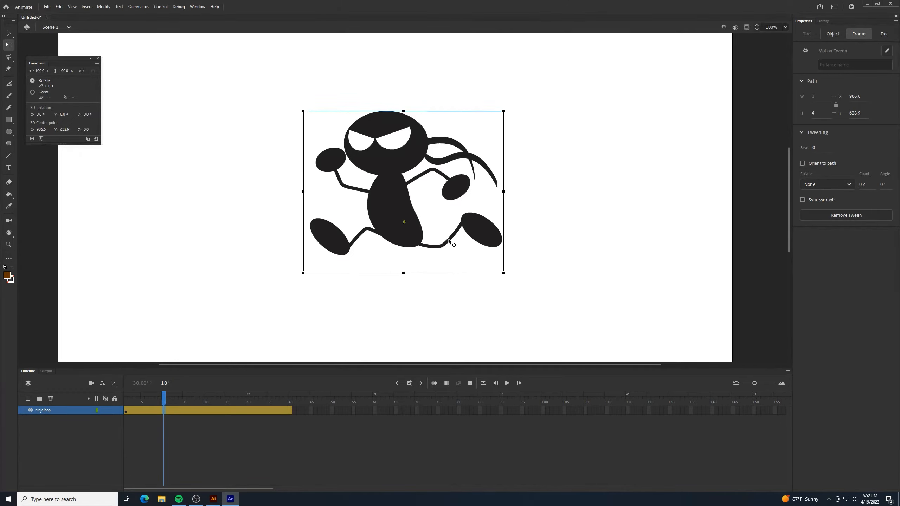
{"action": "key", "text": "Down"}
{"action": "key", "text": "Down"}
{"action": "key", "text": "Down"}
{"action": "key", "text": "Down"}
{"action": "key", "text": "Down"}
{"action": "key", "text": "Down"}
{"action": "key", "text": "Down"}
{"action": "key", "text": "Down"}
{"action": "key", "text": "Down"}
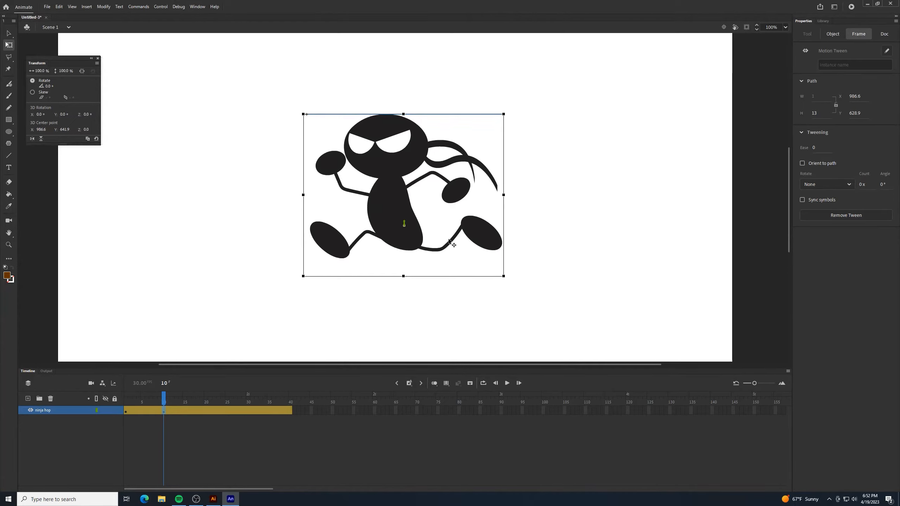
{"action": "key", "text": "Down"}
{"action": "key", "text": "Down"}
{"action": "key", "text": "Down"}
{"action": "key", "text": "Down"}
{"action": "key", "text": "Down"}
{"action": "key", "text": "Down"}
{"action": "key", "text": "Down"}
{"action": "key", "text": "Down"}
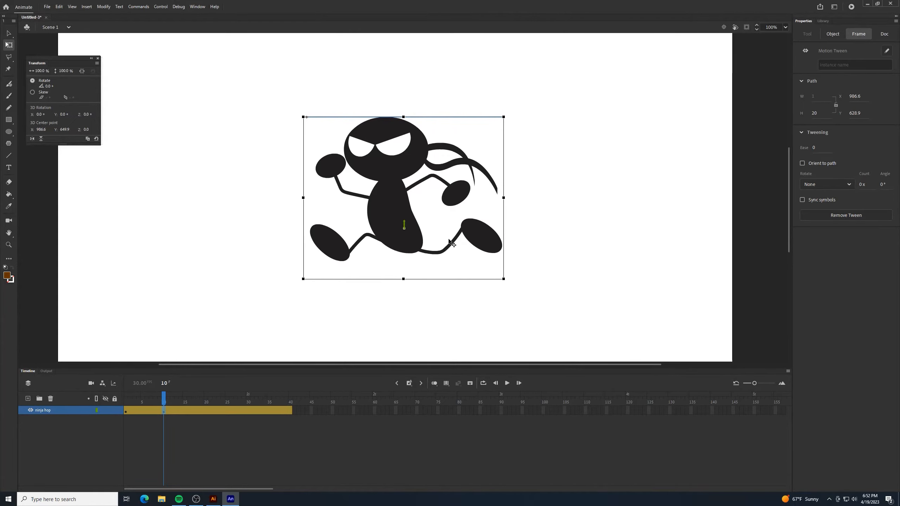
{"action": "key", "text": "Down"}
{"action": "key", "text": "Down"}
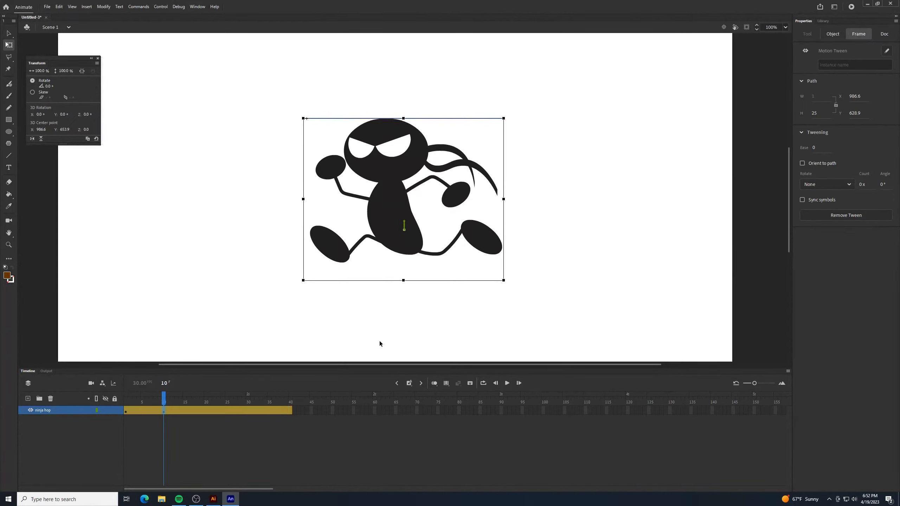
{"action": "left_click", "coordinate": [297, 450]}
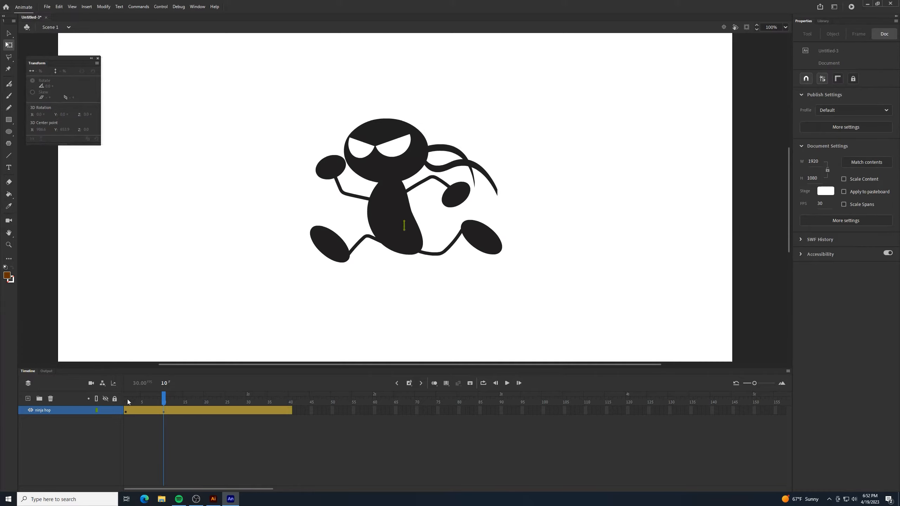
Copy the ninja hop tween's properties from frame 1 and paste them at frame 20
{"action": "left_click", "coordinate": [127, 410]}
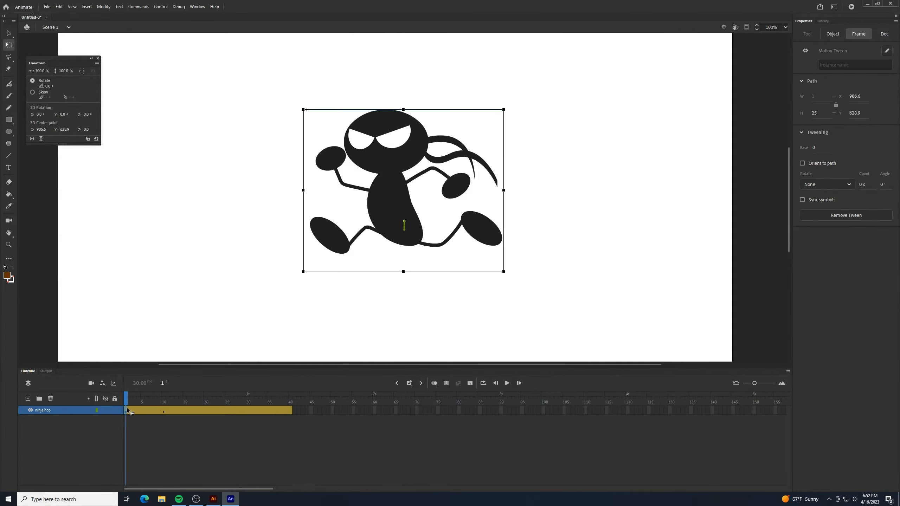
{"action": "right_click", "coordinate": [126, 410]}
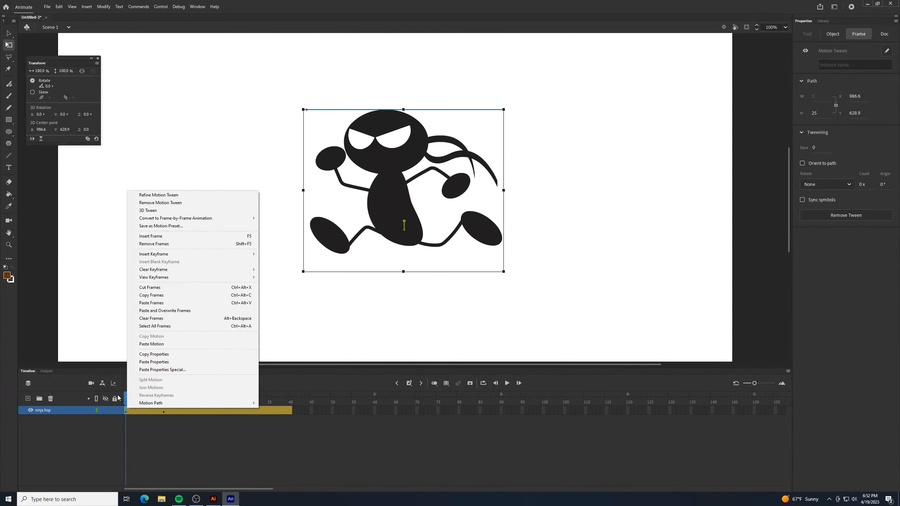
{"action": "left_click", "coordinate": [186, 356]}
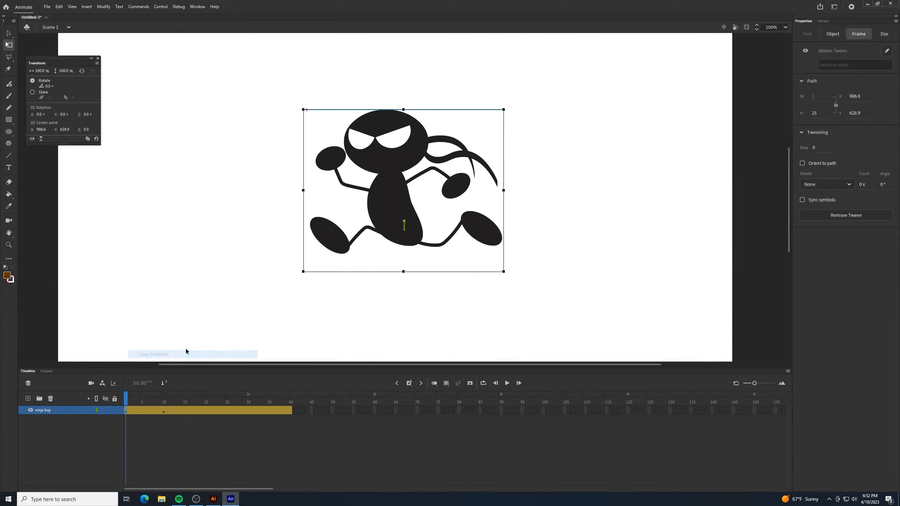
{"action": "left_click", "coordinate": [206, 409]}
{"action": "right_click", "coordinate": [206, 409]}
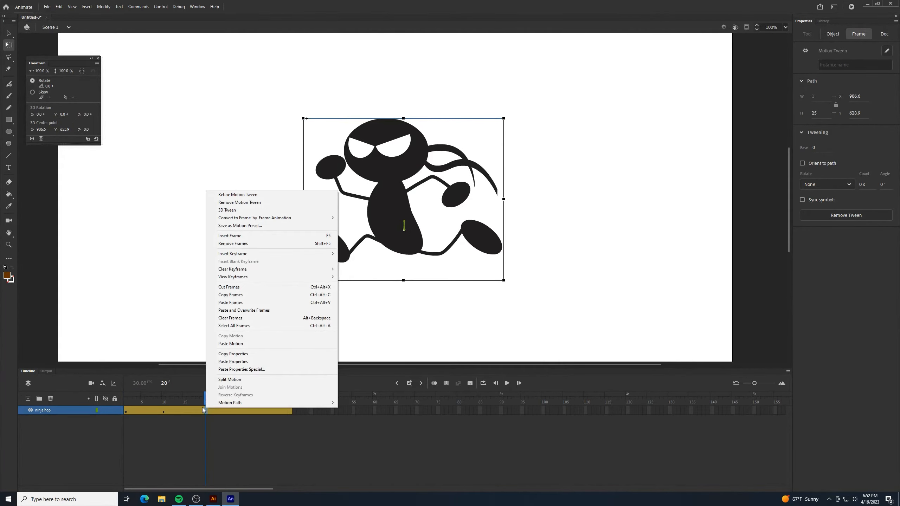
{"action": "left_click", "coordinate": [231, 362]}
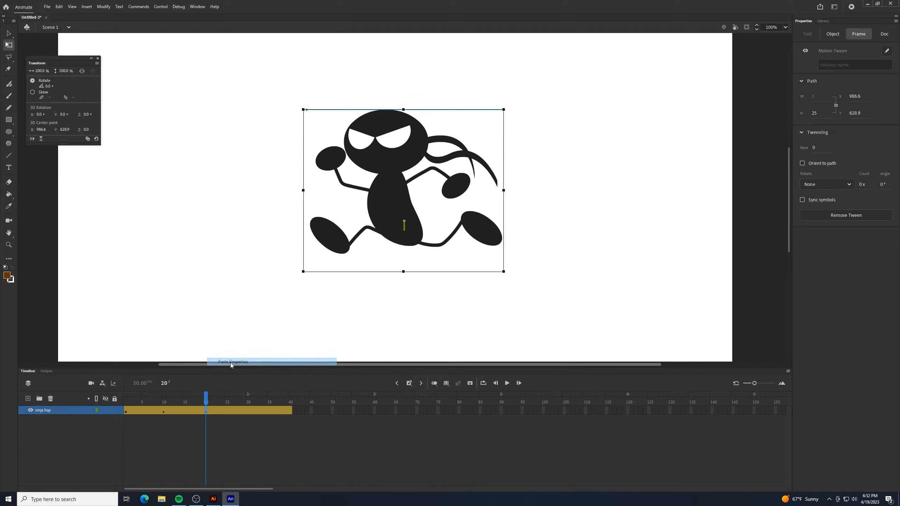
Copy the ninja hop tween's properties from frame 10 and paste them at frame 30
{"action": "left_click", "coordinate": [163, 407]}
{"action": "right_click", "coordinate": [163, 408]}
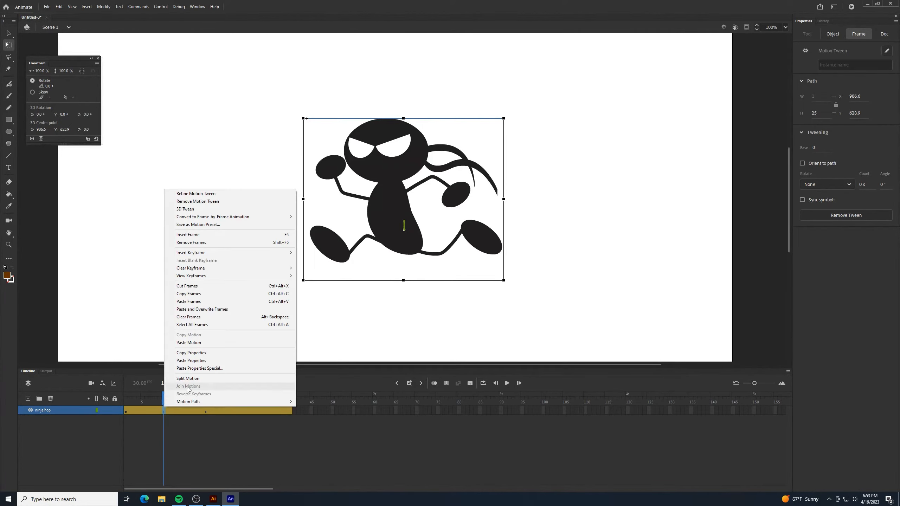
{"action": "left_click", "coordinate": [192, 352]}
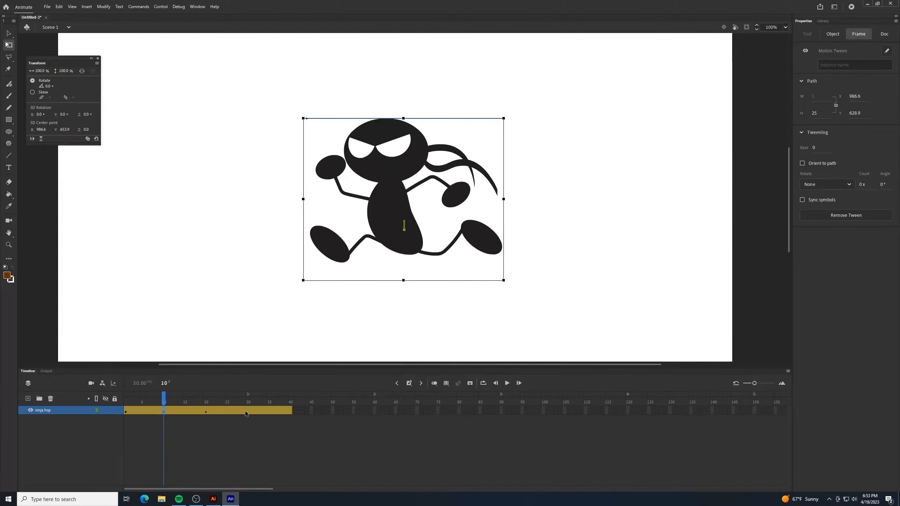
{"action": "left_click", "coordinate": [248, 409]}
{"action": "right_click", "coordinate": [249, 408]}
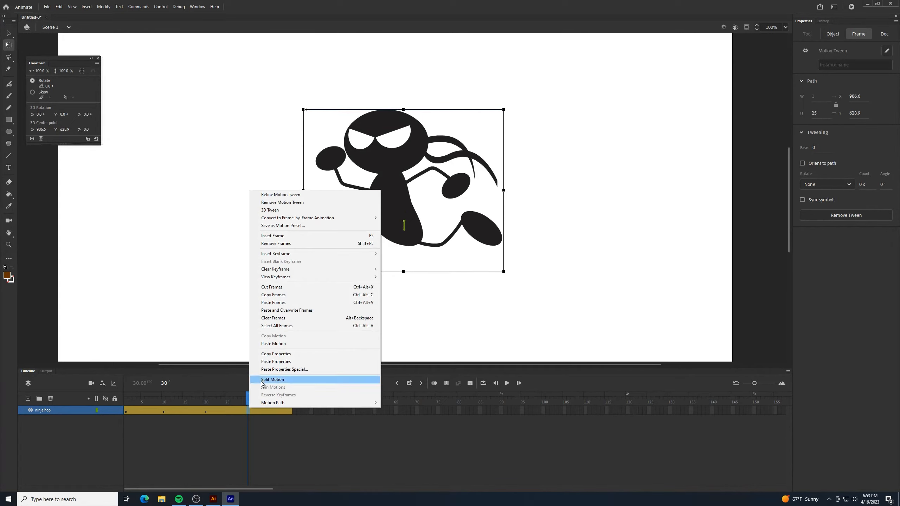
{"action": "left_click", "coordinate": [275, 362]}
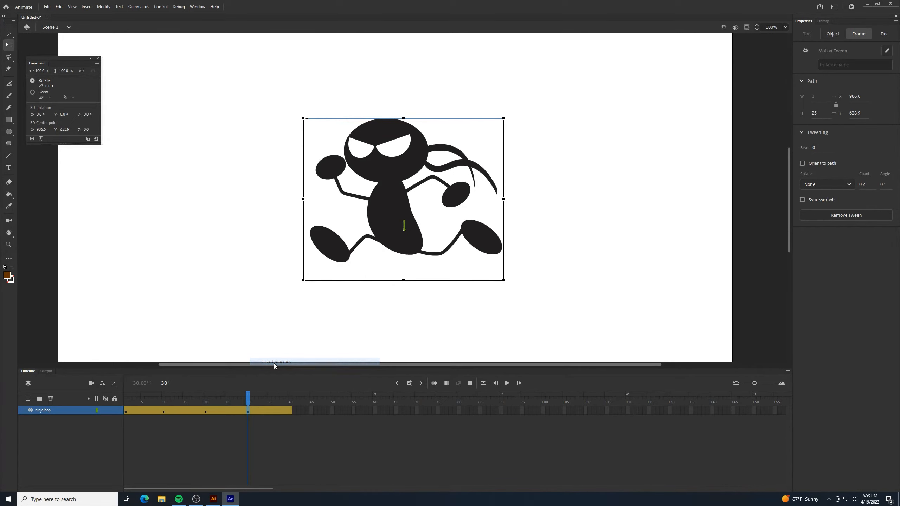
Copy the ninja hop tween's properties from frame 20 to frame 40, and test the movie
{"action": "left_click", "coordinate": [205, 409]}
{"action": "right_click", "coordinate": [205, 410]}
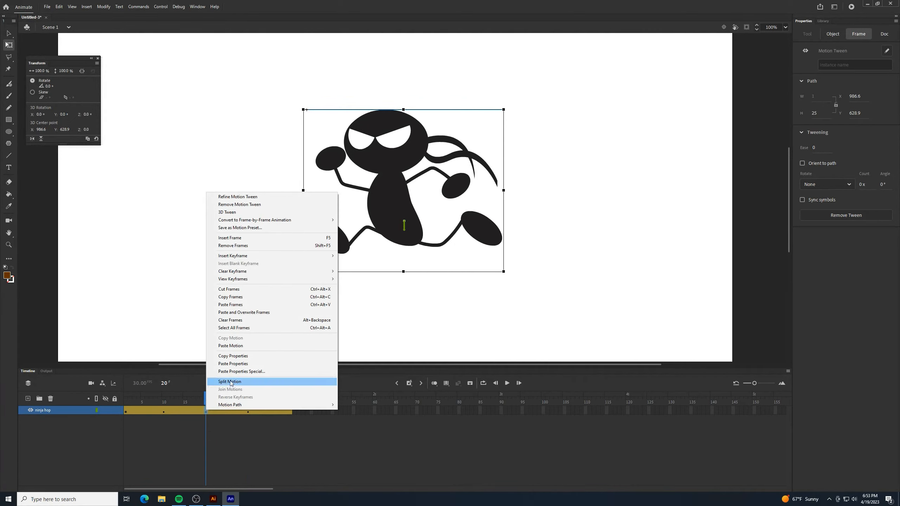
{"action": "left_click", "coordinate": [236, 359]}
{"action": "left_click", "coordinate": [286, 411]}
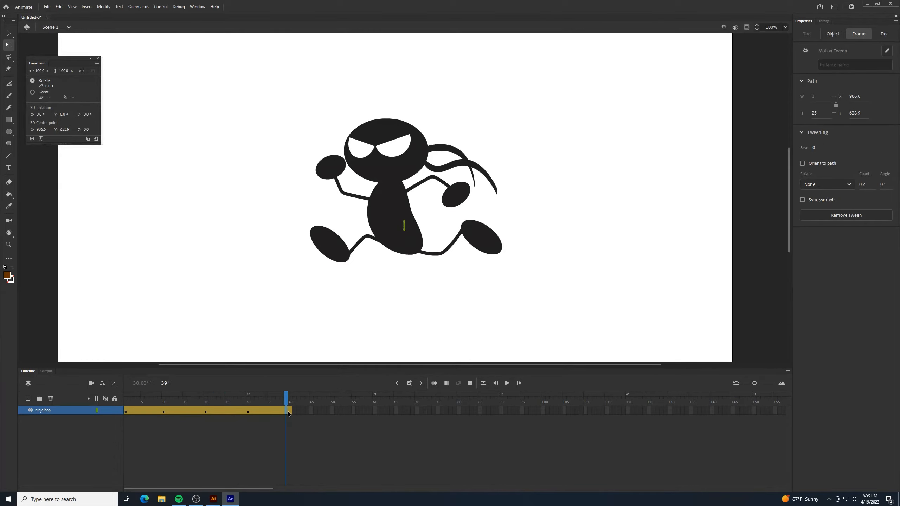
{"action": "left_click", "coordinate": [289, 411]}
{"action": "right_click", "coordinate": [290, 412]}
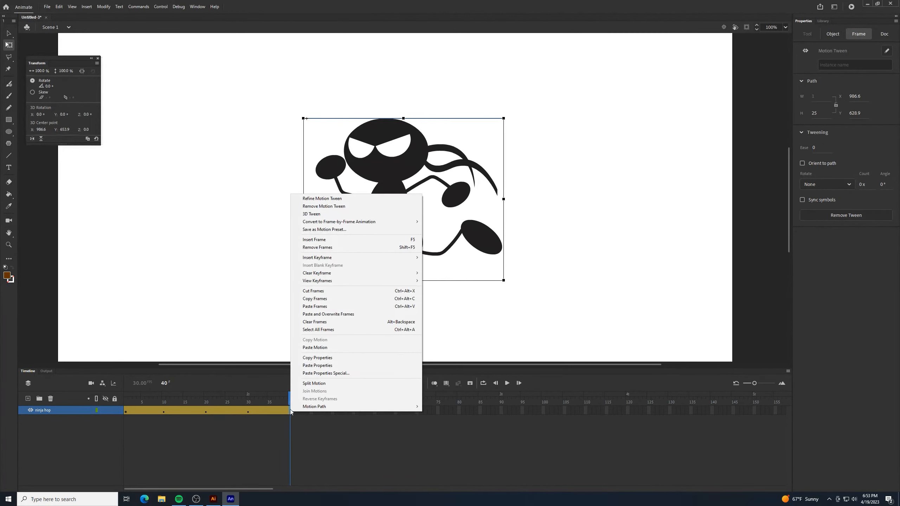
{"action": "left_click", "coordinate": [316, 366]}
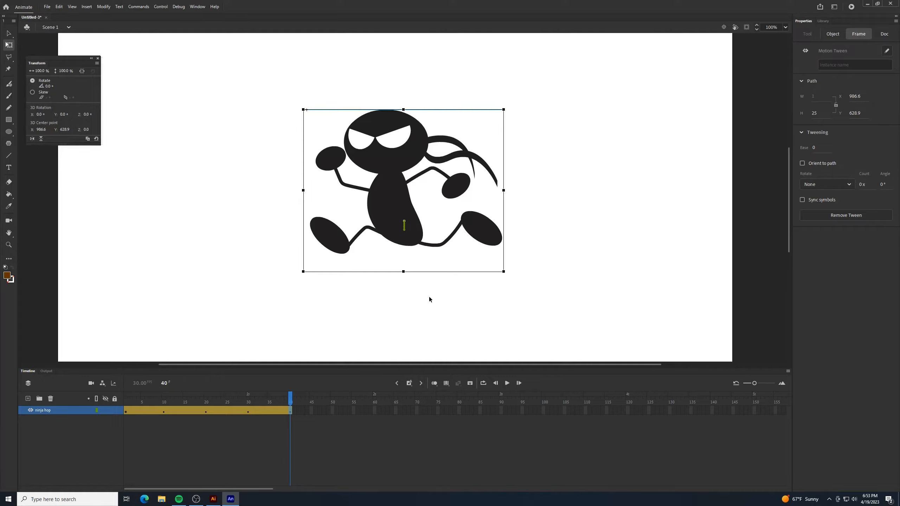
{"action": "key", "text": "ctrl+Return"}
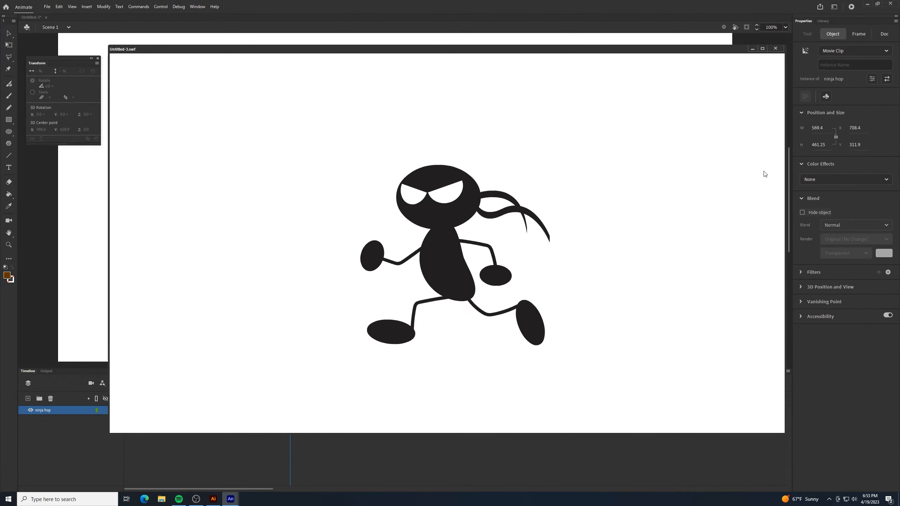
{"action": "left_click", "coordinate": [776, 48]}
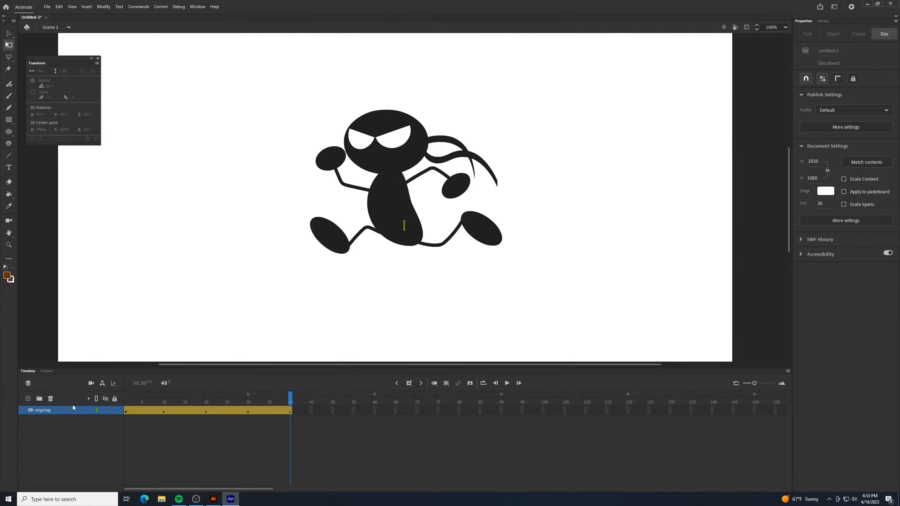
Convert the ninja hop layer to a movie clip symbol named "ninja moving"
{"action": "right_click", "coordinate": [60, 410]}
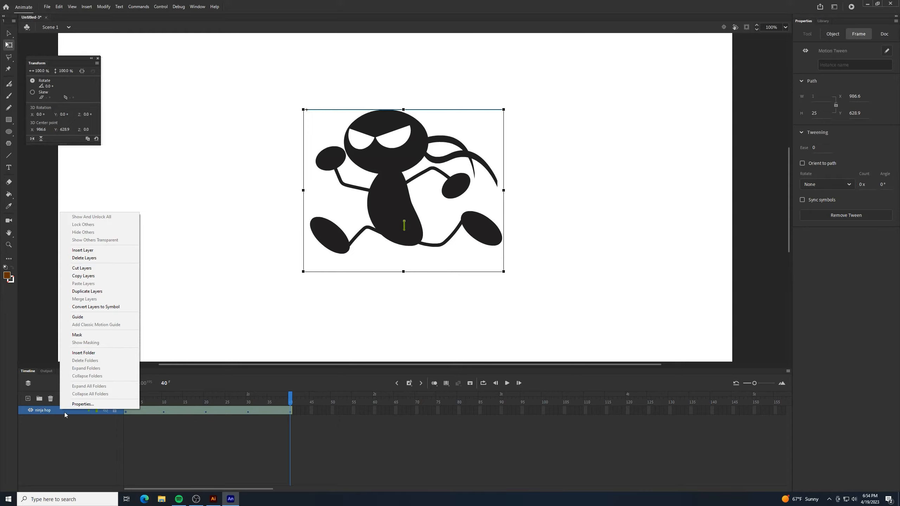
{"action": "left_click", "coordinate": [92, 307]}
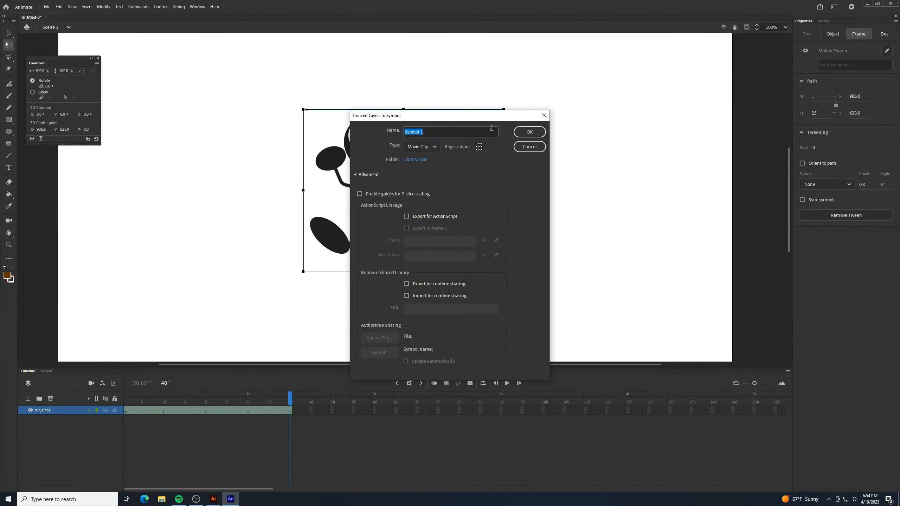
{"action": "type", "text": "nin"}
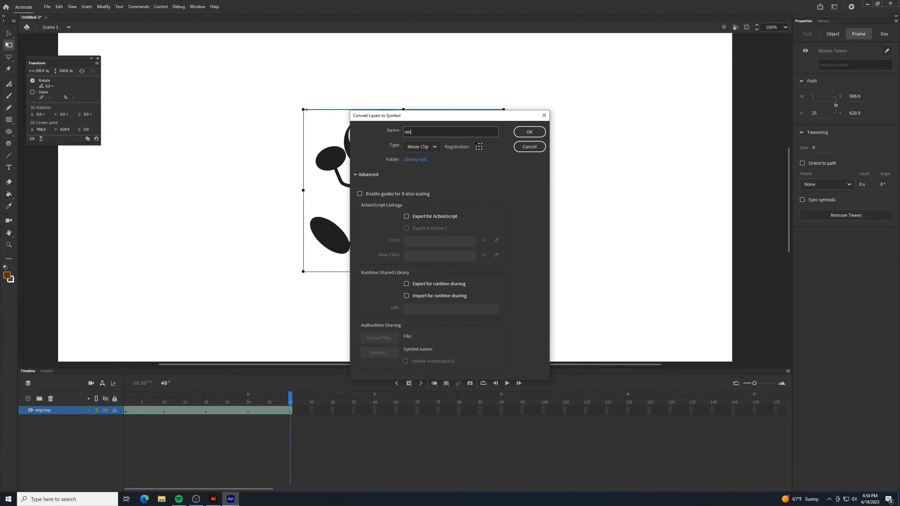
{"action": "type", "text": "ja moving"}
{"action": "left_click", "coordinate": [523, 135]}
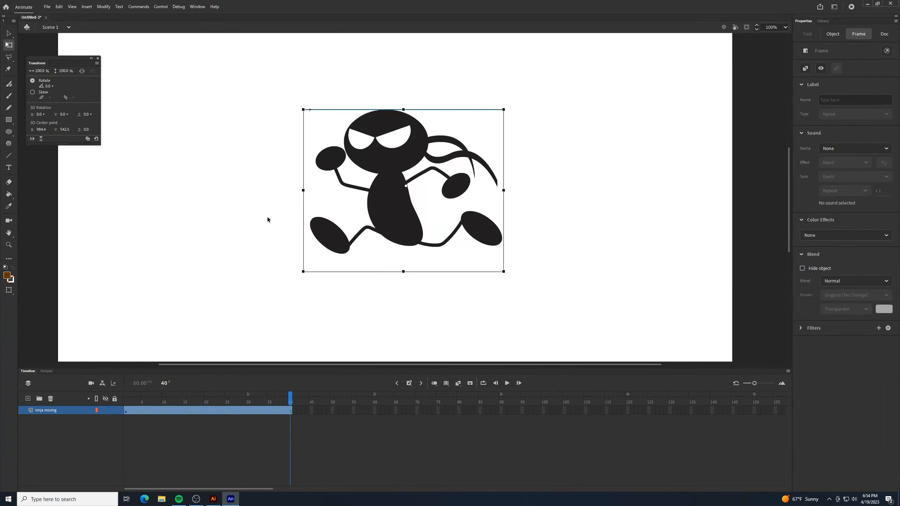
Create a motion tween across frames 1 to 40 of the ninja moving layer
{"action": "left_click", "coordinate": [126, 410]}
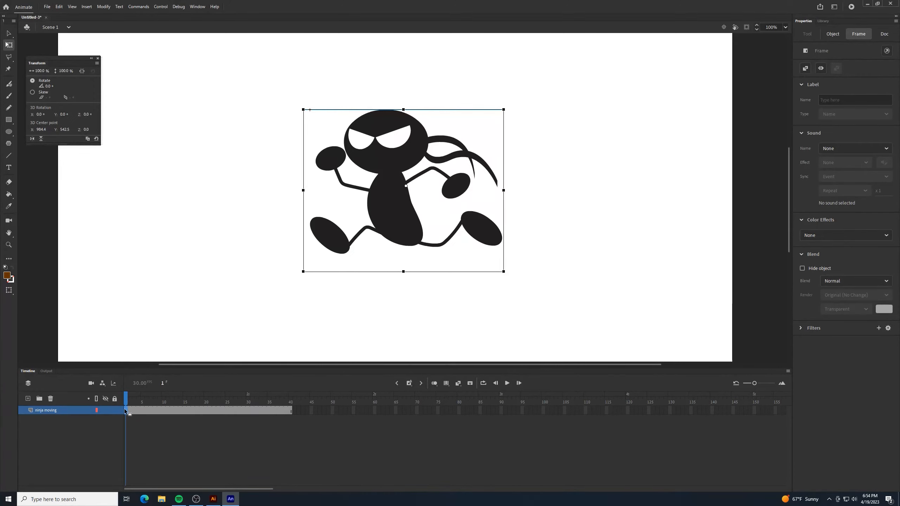
{"action": "left_click", "coordinate": [132, 419]}
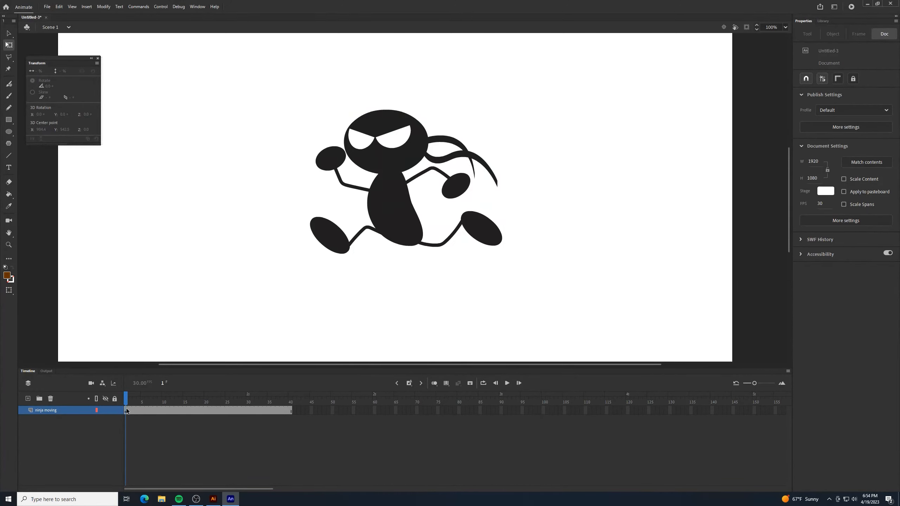
{"action": "left_click_drag", "start_coordinate": [125, 410], "coordinate": [292, 409]}
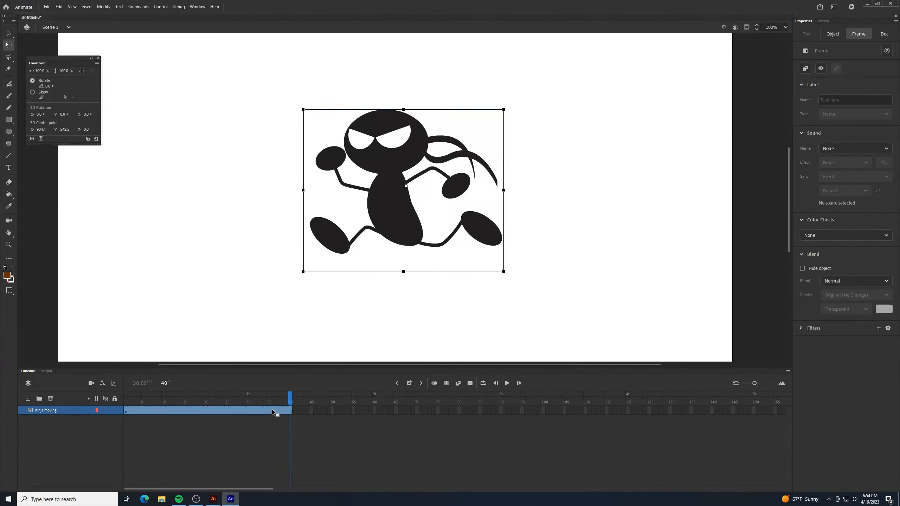
{"action": "right_click", "coordinate": [273, 412]}
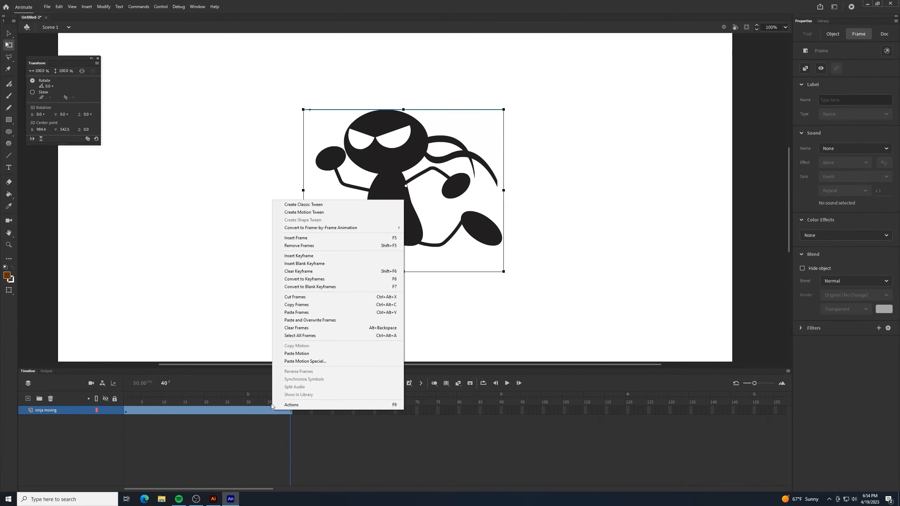
{"action": "left_click", "coordinate": [307, 212]}
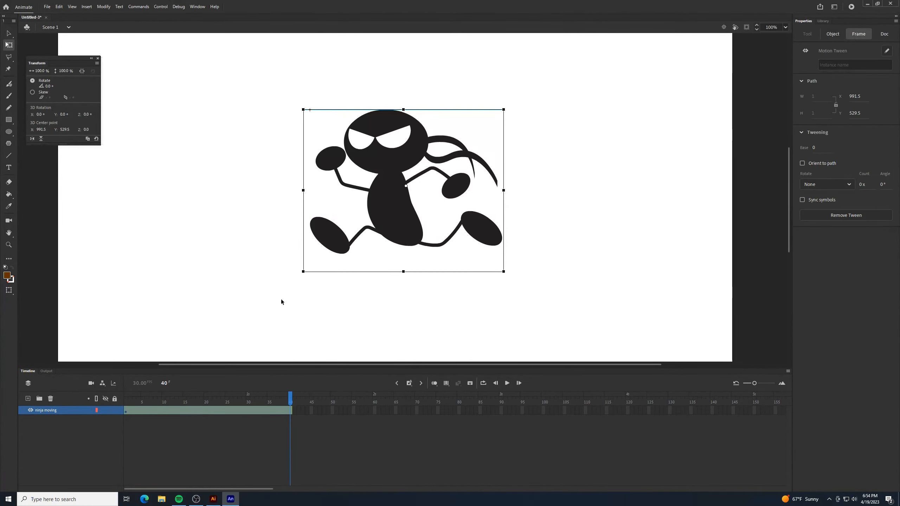
At frame 1, move the ninja moving clip horizontally beyond the stage's right edge, to about X 1976
{"action": "left_click", "coordinate": [286, 398]}
{"action": "left_click_drag", "start_coordinate": [286, 398], "coordinate": [126, 383]}
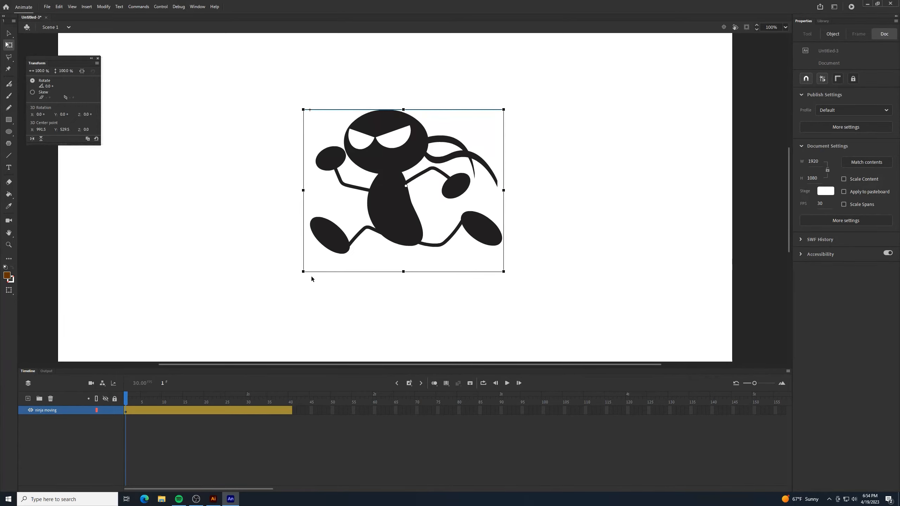
{"action": "key", "text": "ctrl+minus"}
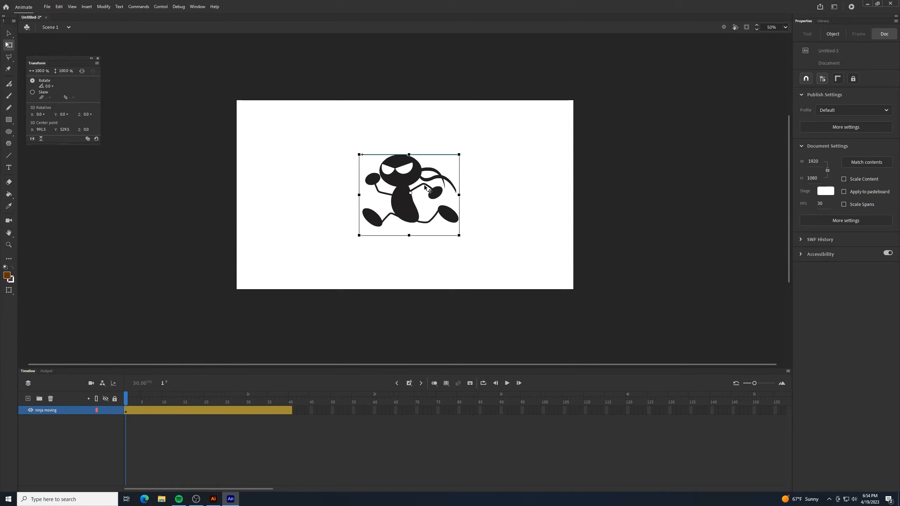
{"action": "left_click_drag", "start_coordinate": [425, 185], "coordinate": [645, 180]}
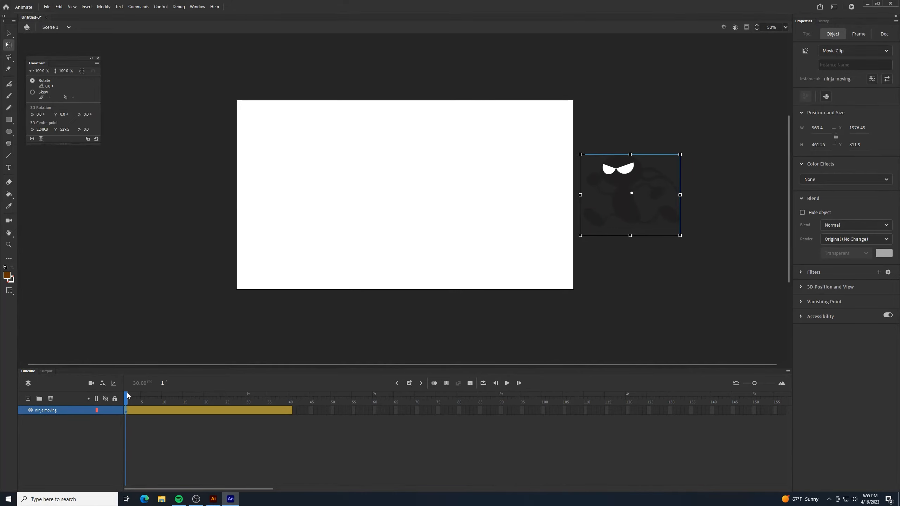
At frame 40, move the ninja clip straight across beyond the stage's left edge, to about X -592, and play the animation from frame 1
{"action": "left_click", "coordinate": [290, 411]}
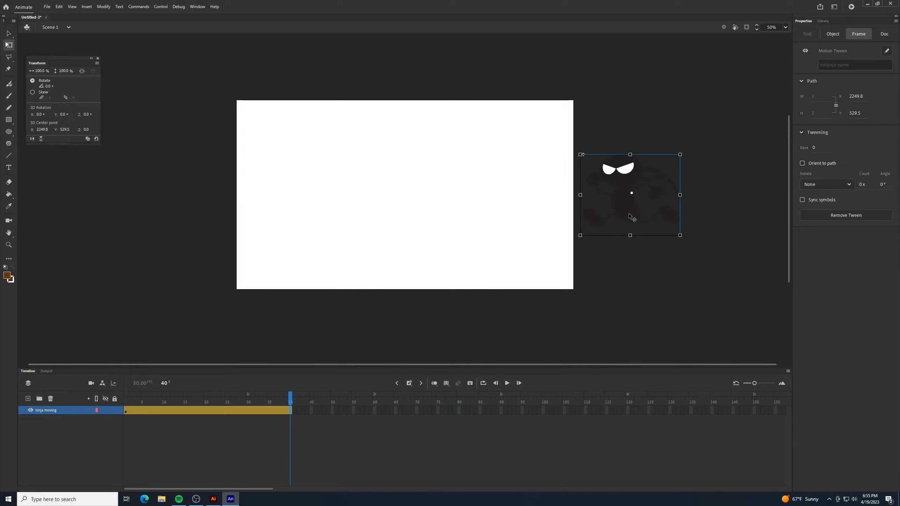
{"action": "left_click_drag", "start_coordinate": [630, 214], "coordinate": [177, 202]}
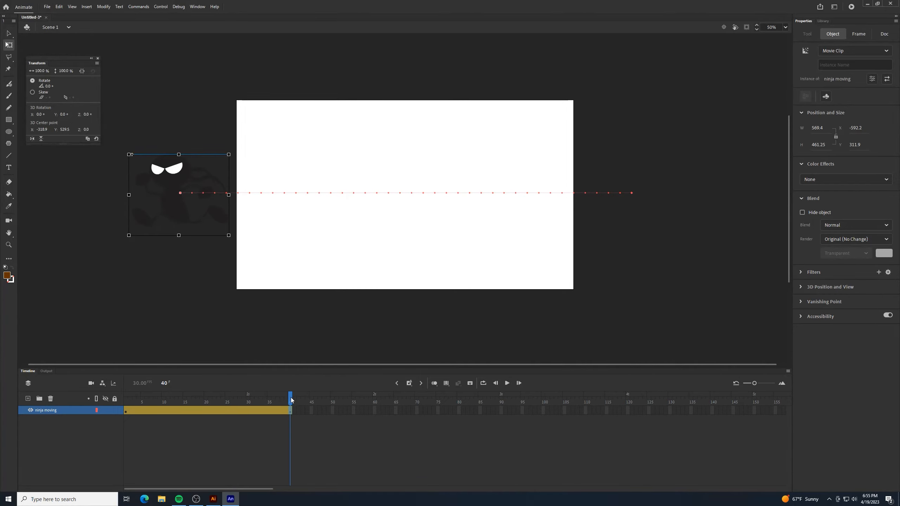
{"action": "left_click_drag", "start_coordinate": [284, 390], "coordinate": [120, 386]}
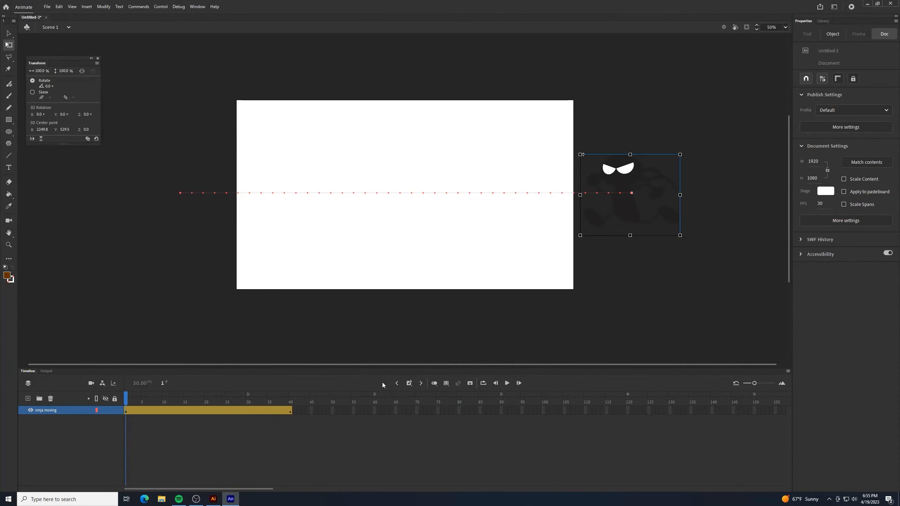
{"action": "left_click", "coordinate": [507, 383]}
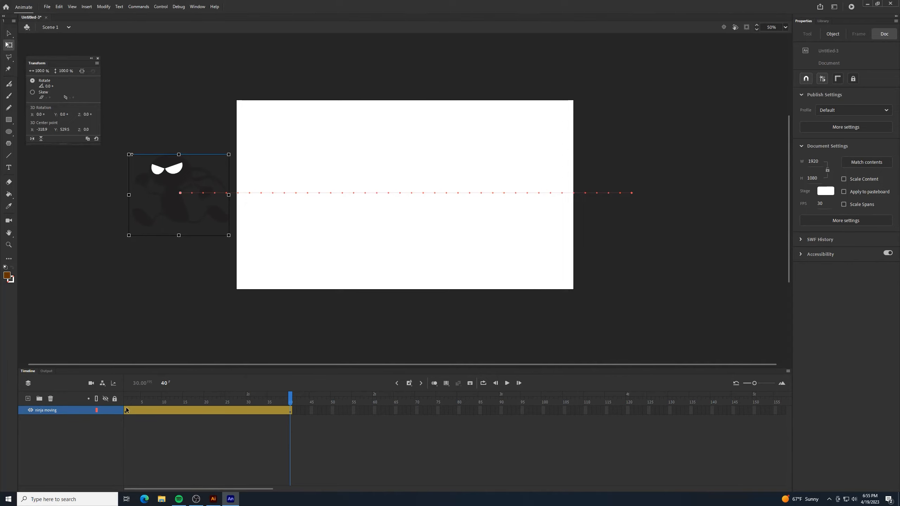
Stretch the ninja moving tween so it ends at frame 120, then play it from frame 1 and test the movie
{"action": "left_click_drag", "start_coordinate": [126, 407], "coordinate": [290, 414]}
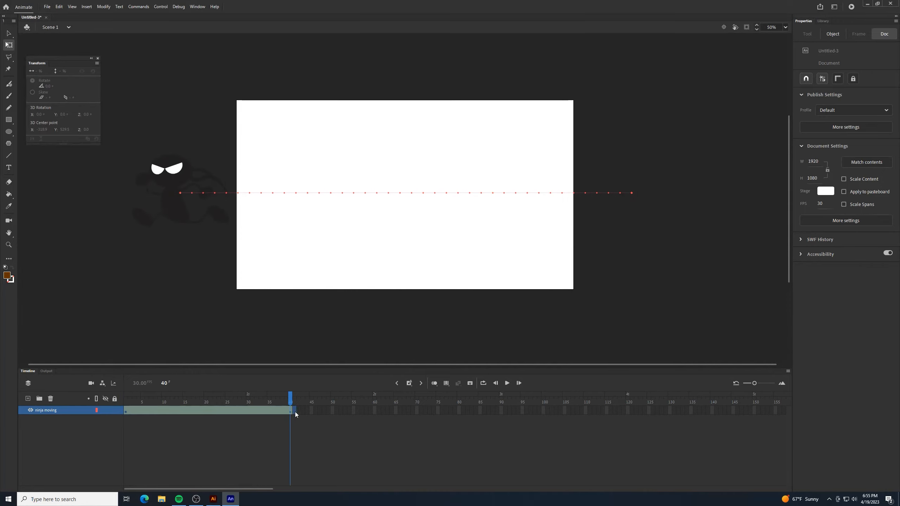
{"action": "left_click", "coordinate": [290, 411]}
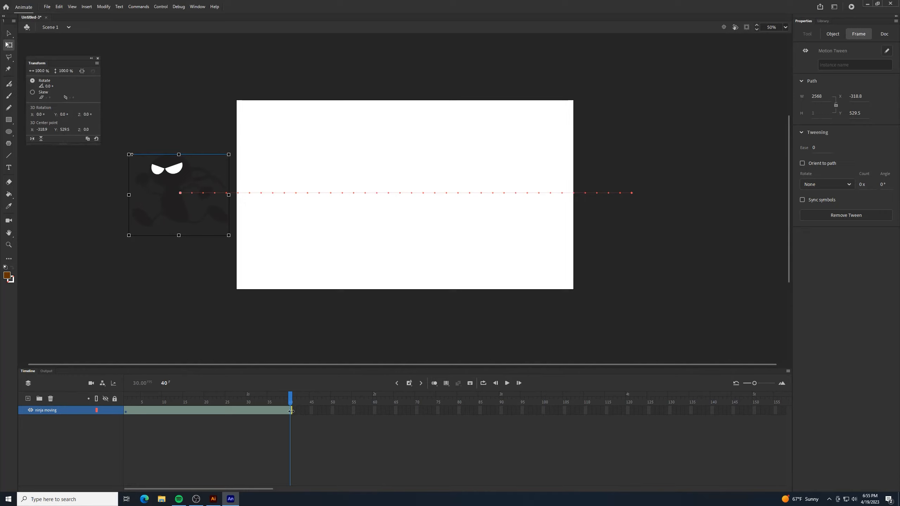
{"action": "left_click_drag", "start_coordinate": [291, 411], "coordinate": [628, 414]}
{"action": "left_click", "coordinate": [578, 402]}
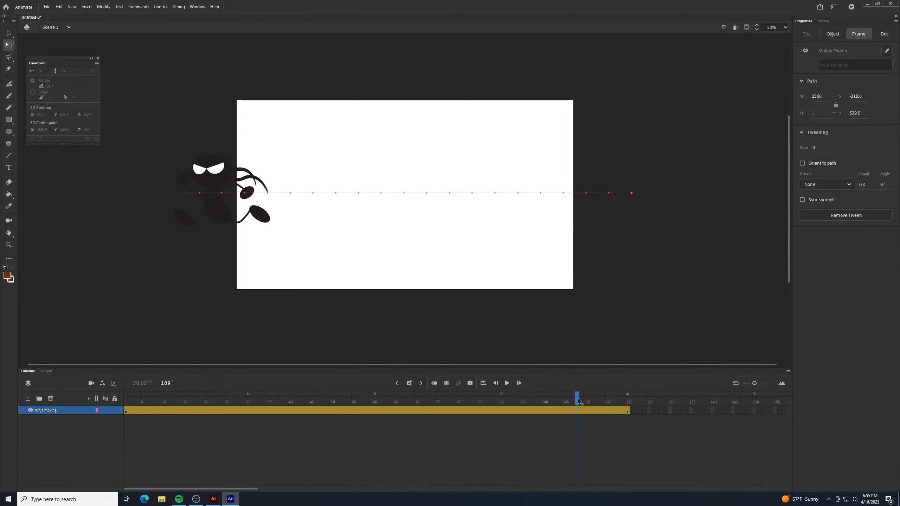
{"action": "left_click_drag", "start_coordinate": [578, 399], "coordinate": [125, 398]}
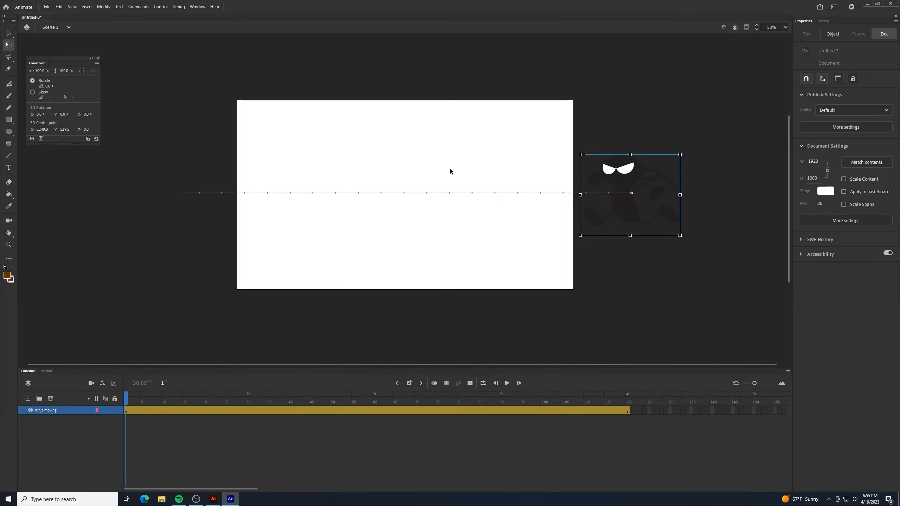
{"action": "left_click", "coordinate": [504, 383]}
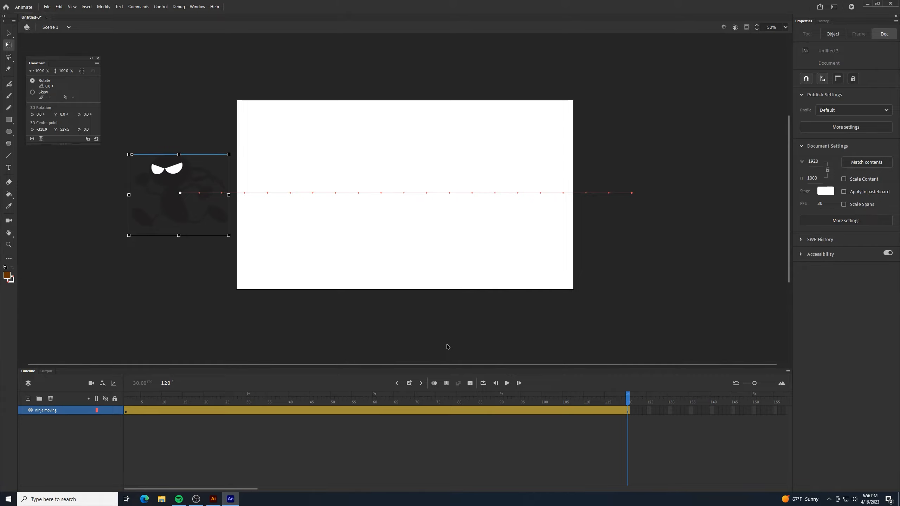
{"action": "key", "text": "ctrl+Return"}
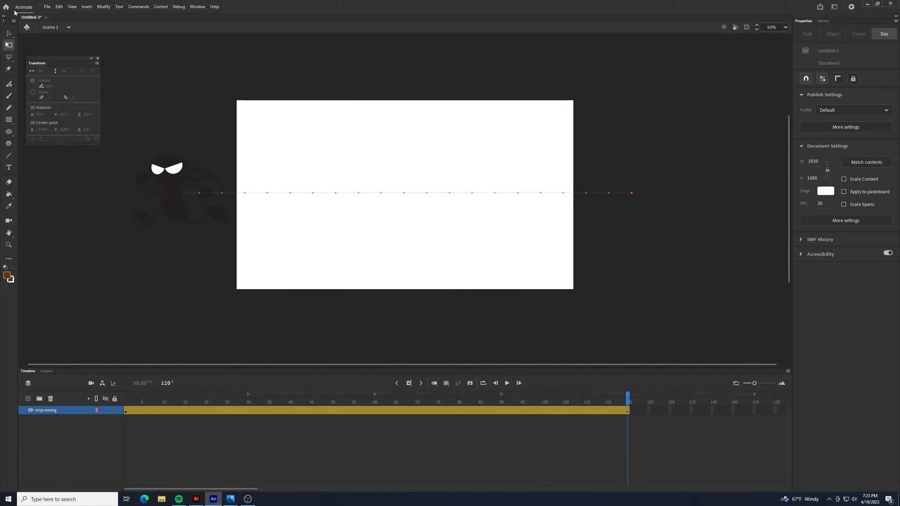
Open the video and media export settings for the animation
{"action": "left_click", "coordinate": [44, 9]}
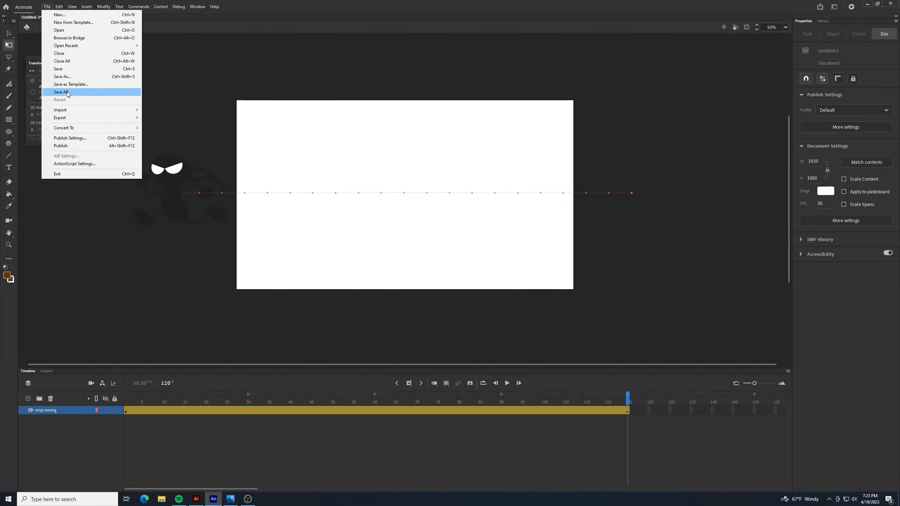
{"action": "mouse_move", "coordinate": [99, 117]}
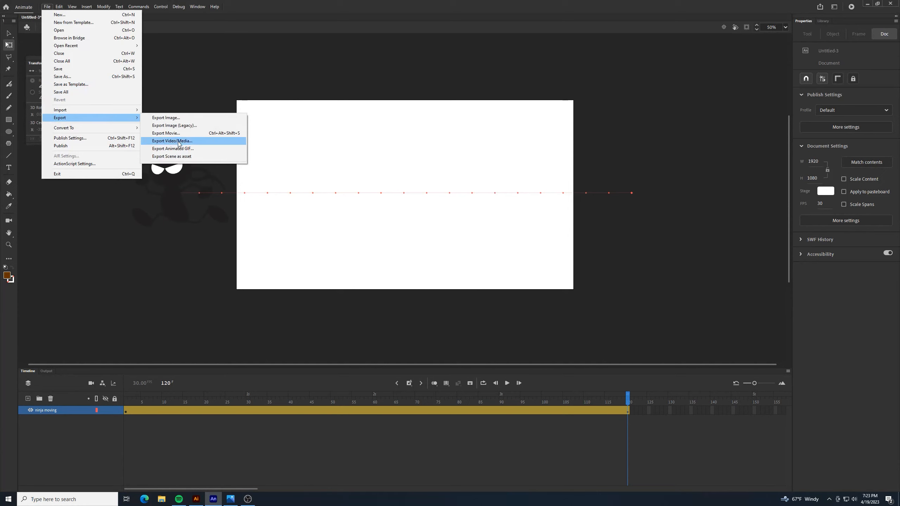
{"action": "left_click", "coordinate": [180, 141]}
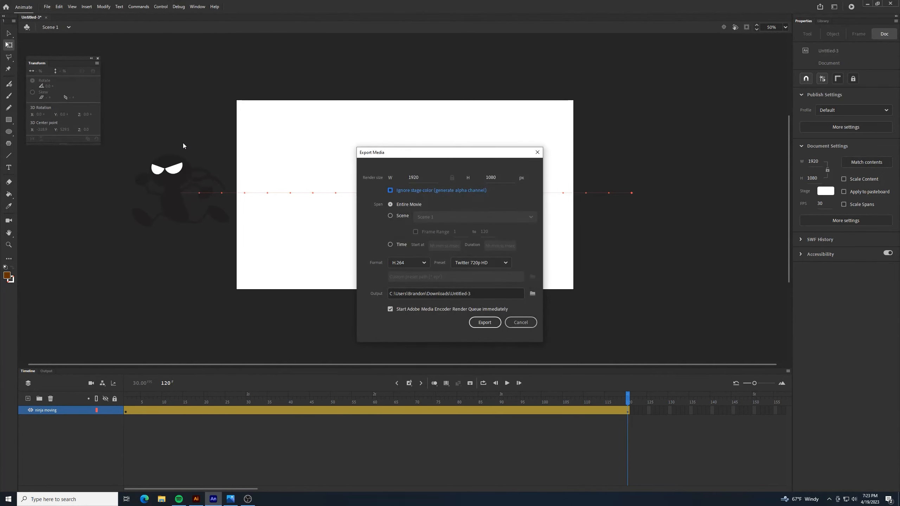